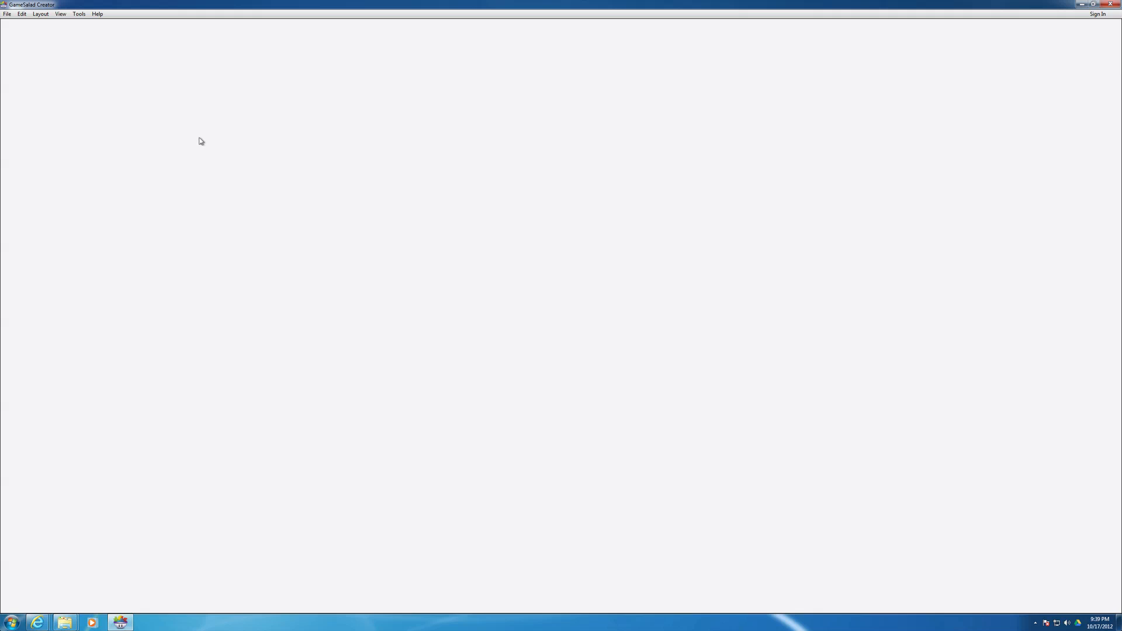
- Create a new iPhone Landscape project titled Breakout with Resolution Independence enabled
click(7, 14)
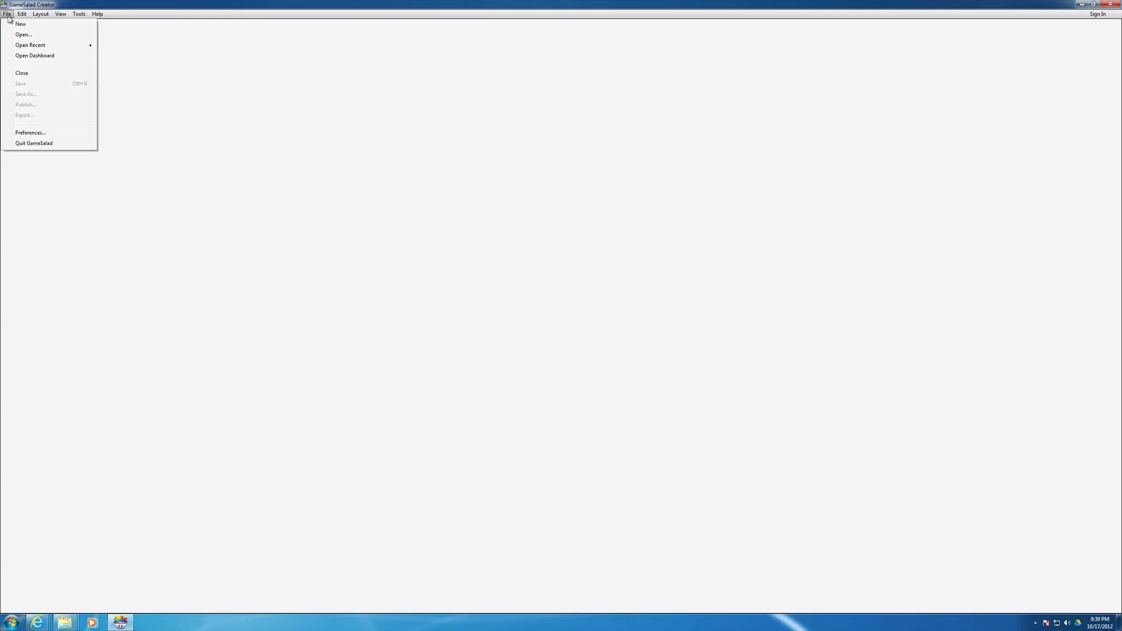
click(20, 25)
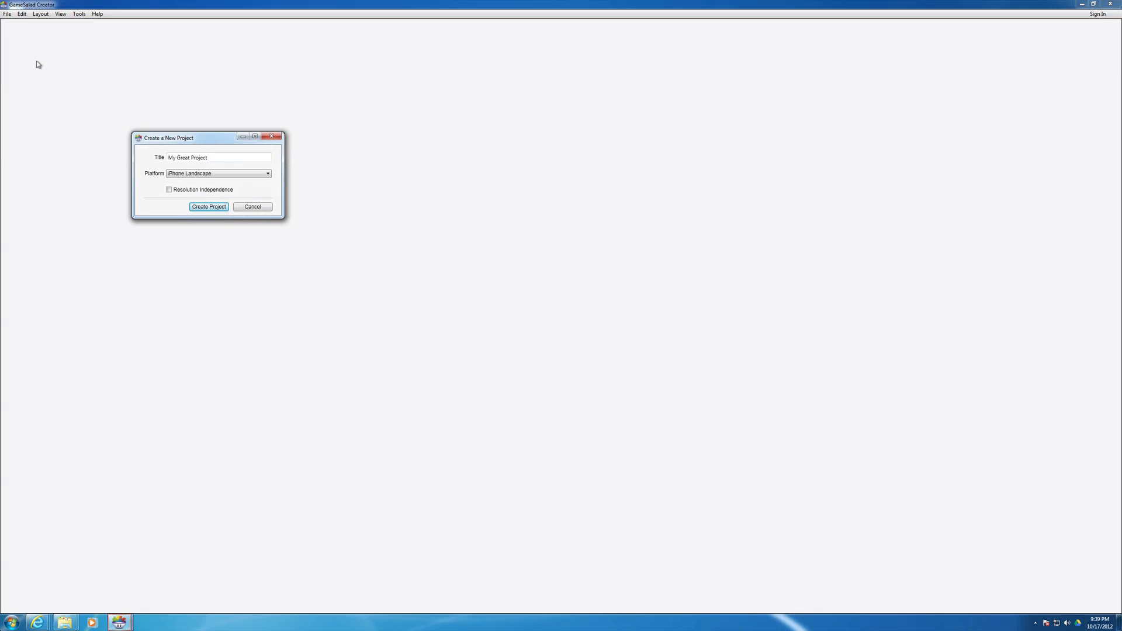
drag(177, 133, 168, 157)
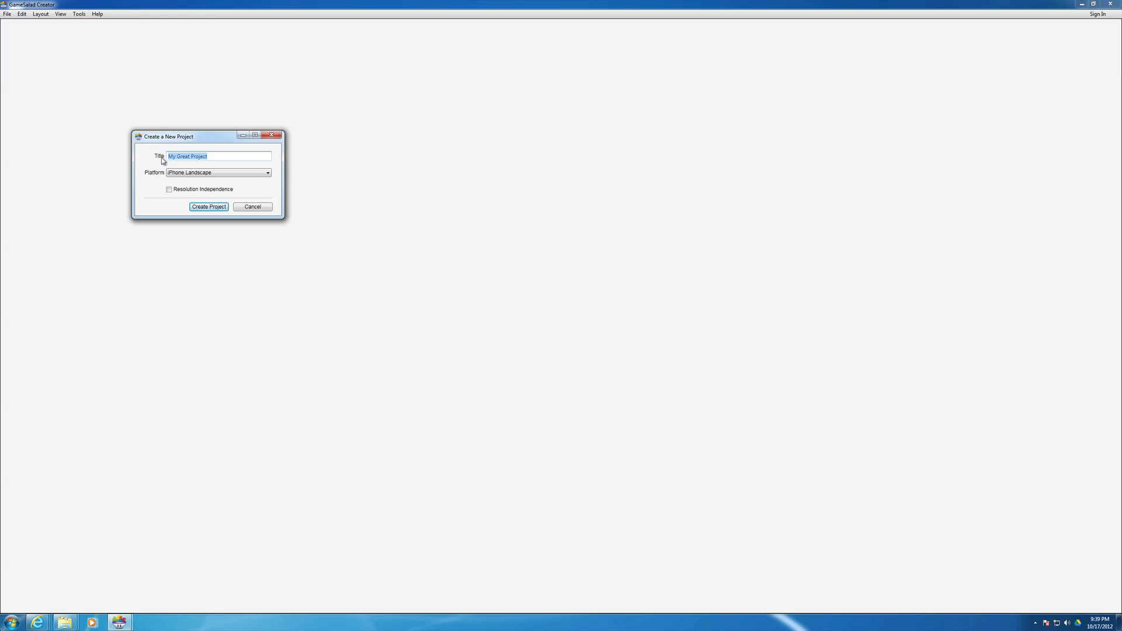
text(Breakout)
click(170, 190)
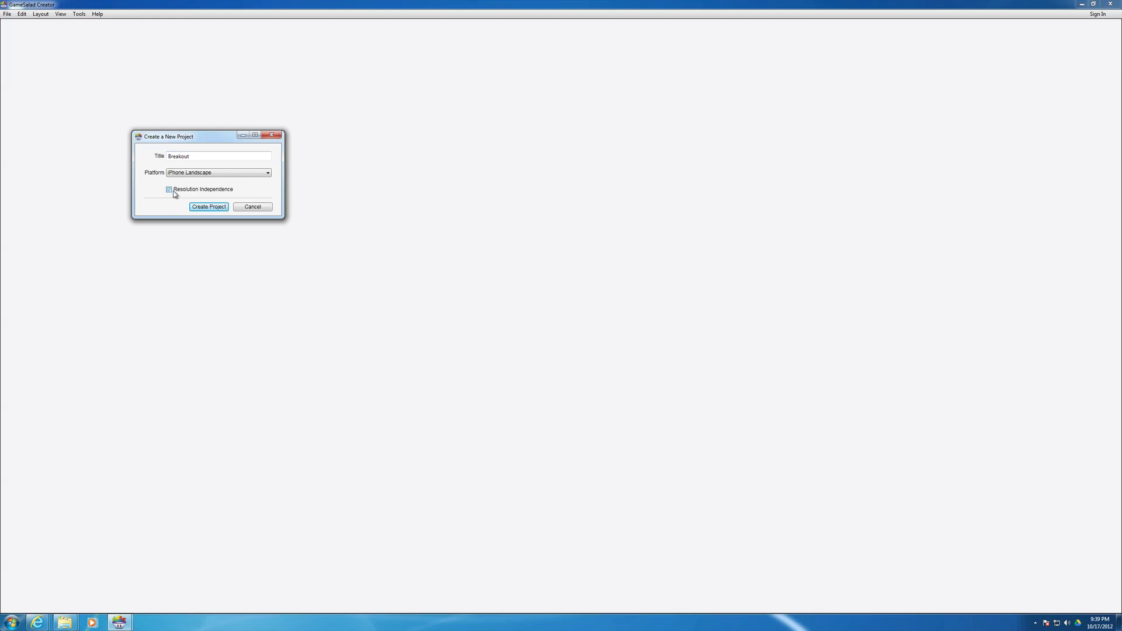
click(208, 207)
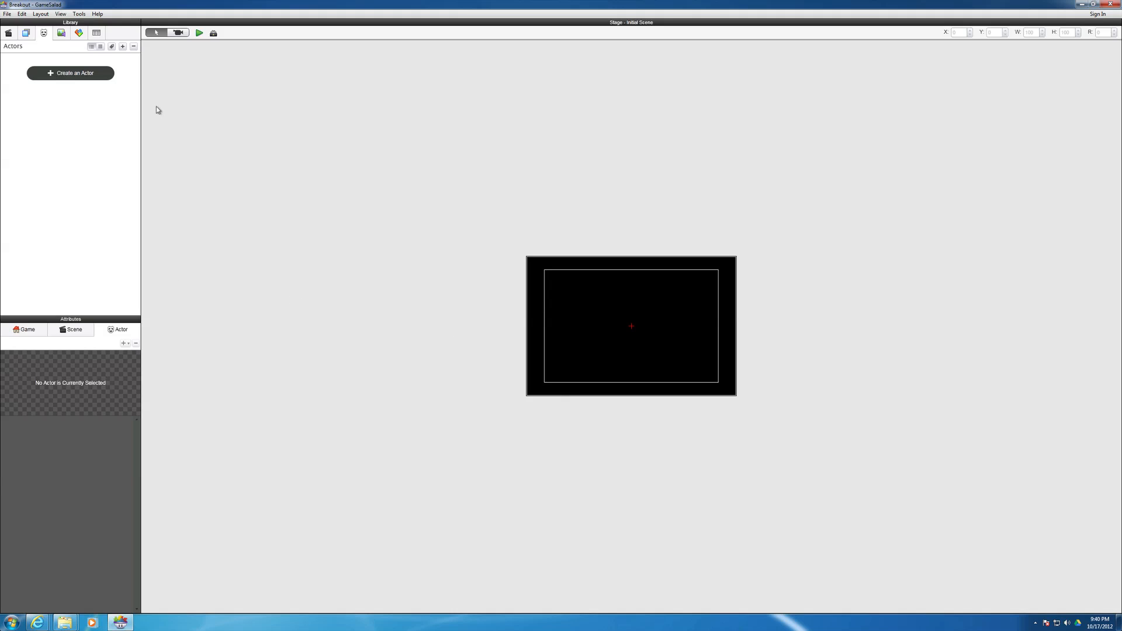
- Check the program's version and licence type in its About information, and close it
click(98, 14)
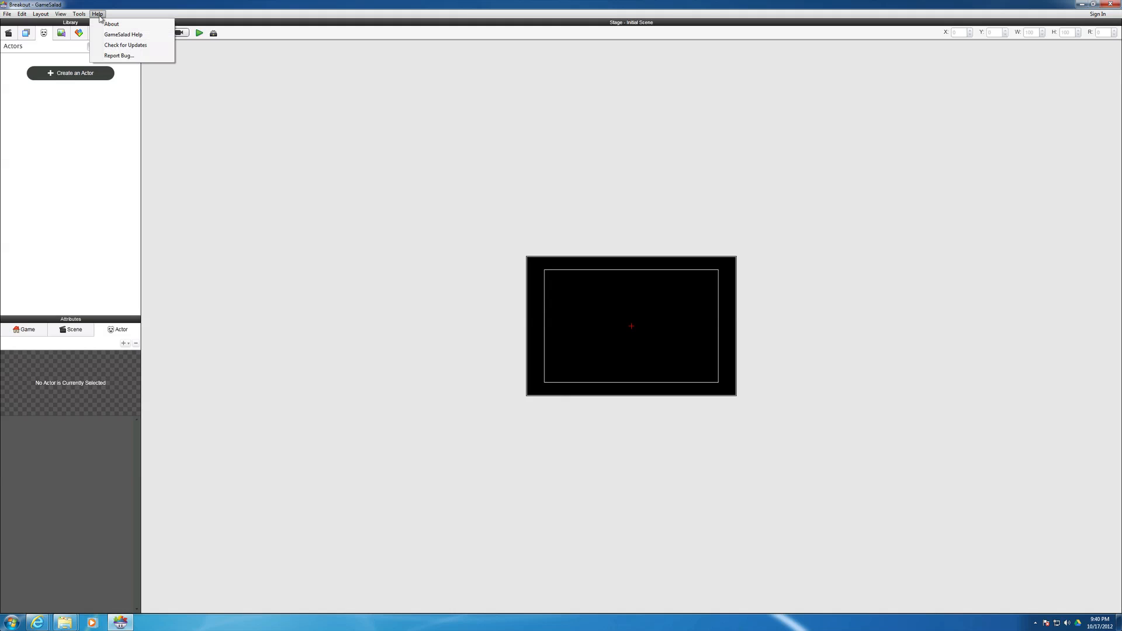
click(107, 24)
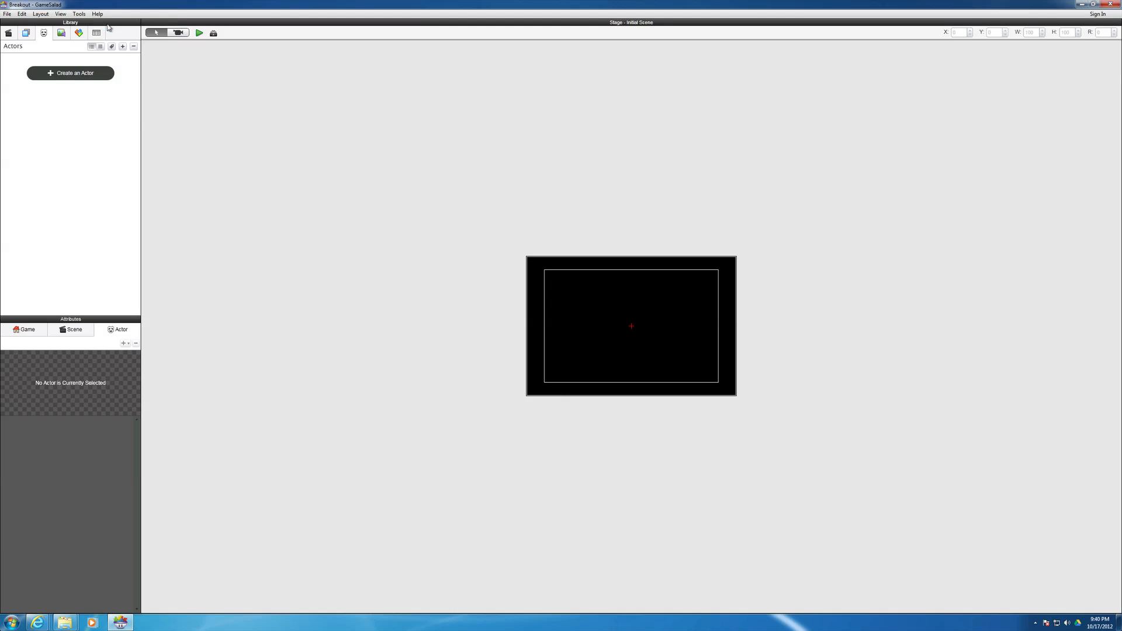
drag(110, 33, 361, 58)
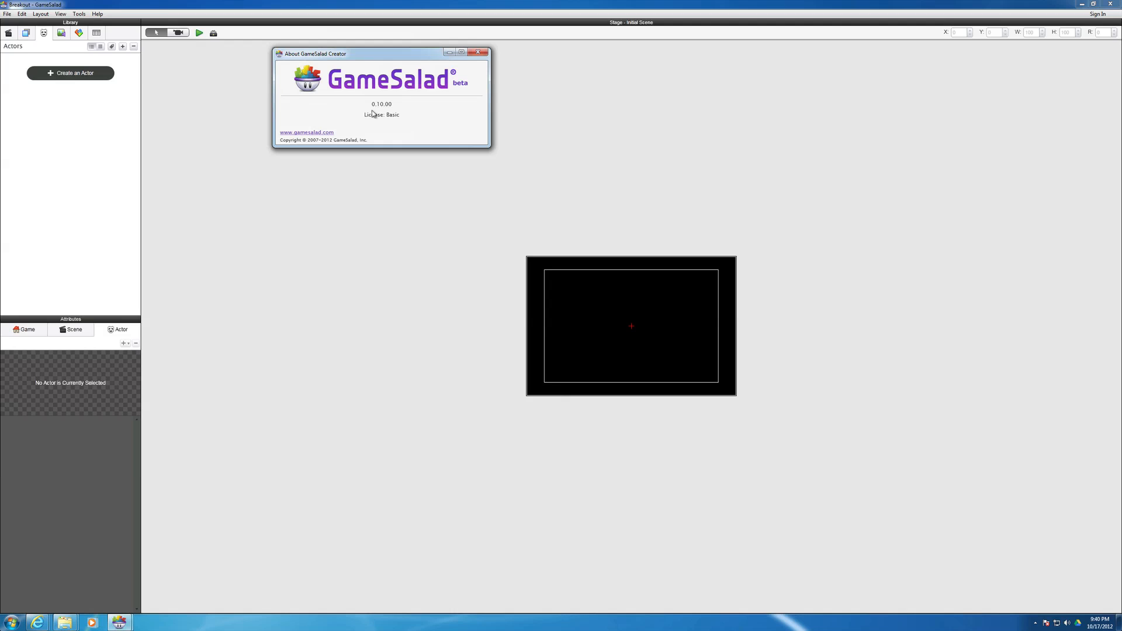
click(477, 52)
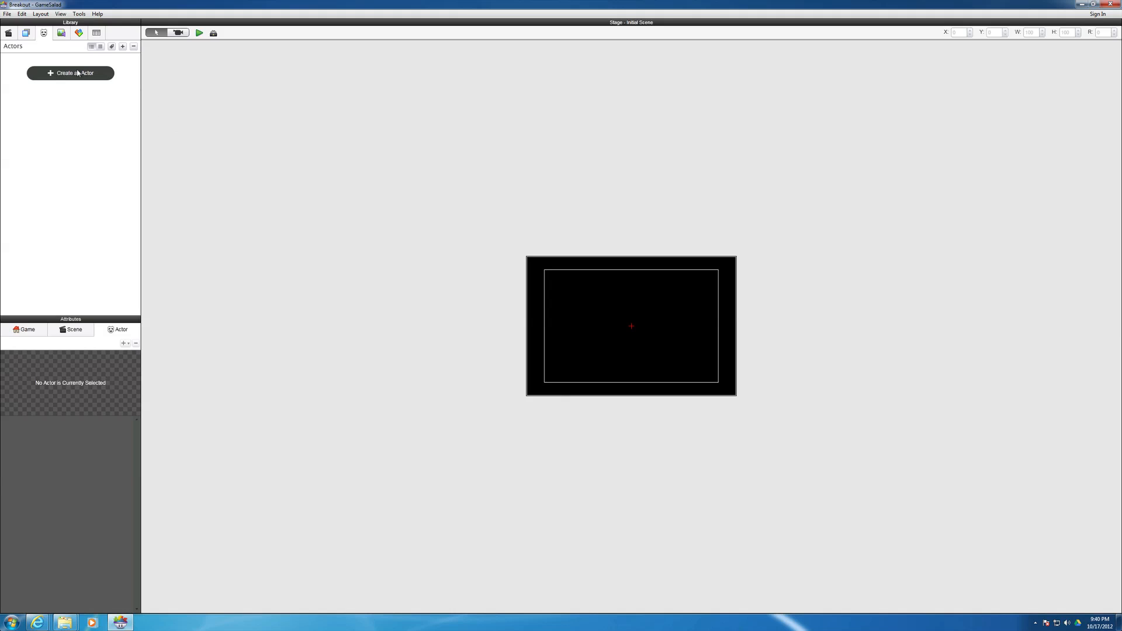
- Show the Media library, and toggle the Backstage area on and off
click(62, 35)
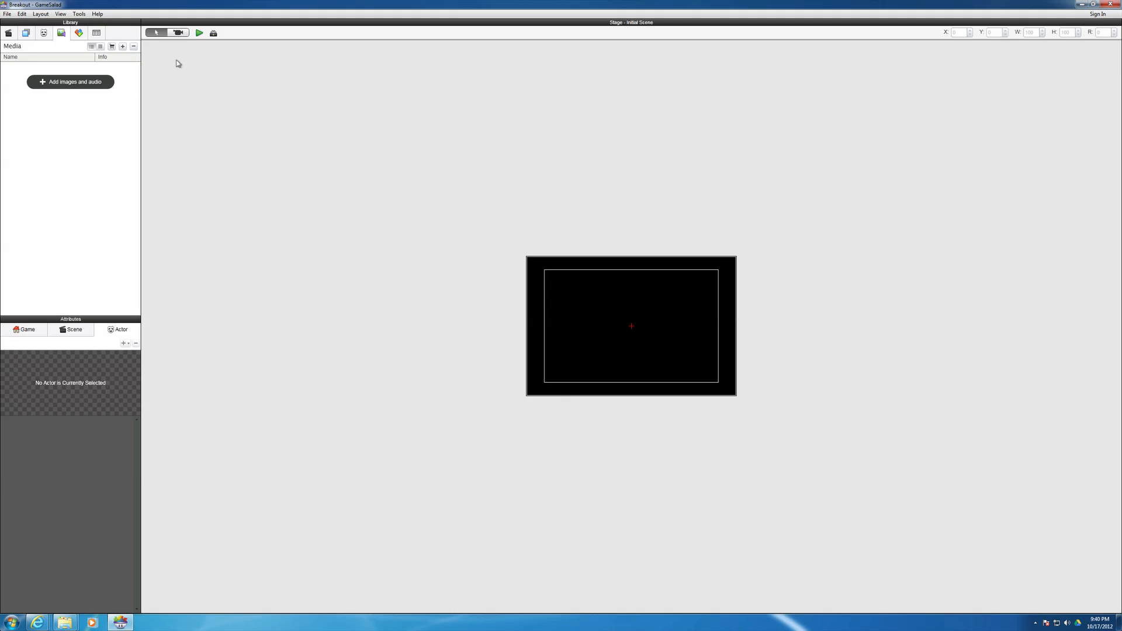
click(213, 34)
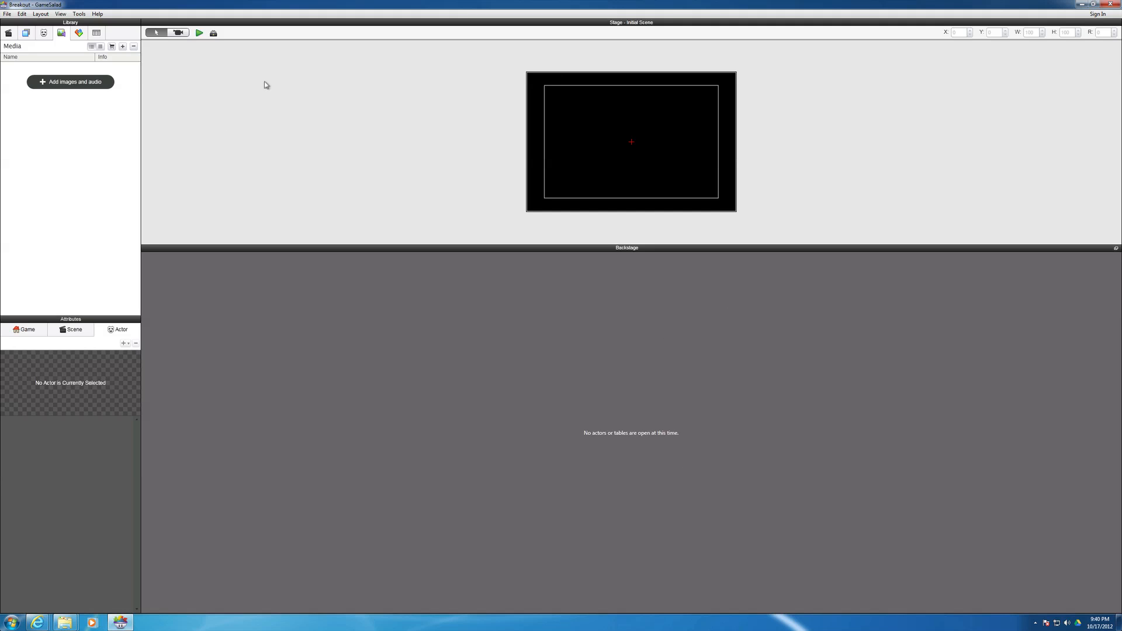
click(213, 34)
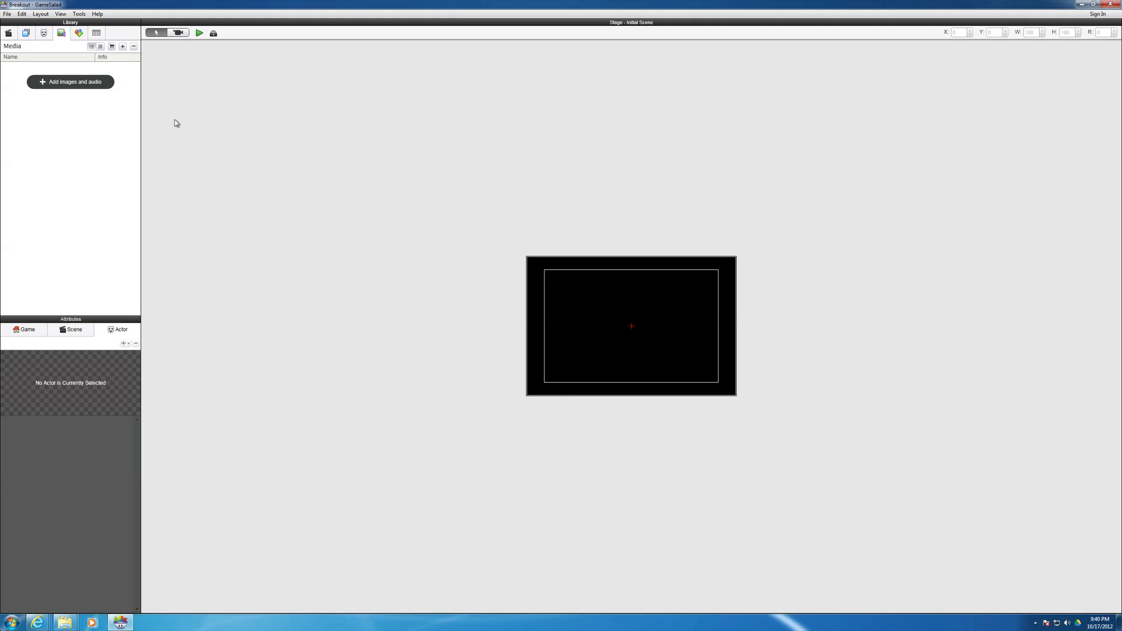
click(213, 35)
click(214, 35)
- Import the images ballfading, brick_fade and paddle from the BreakoutImages folder inside csc6 on Google Drive
click(123, 47)
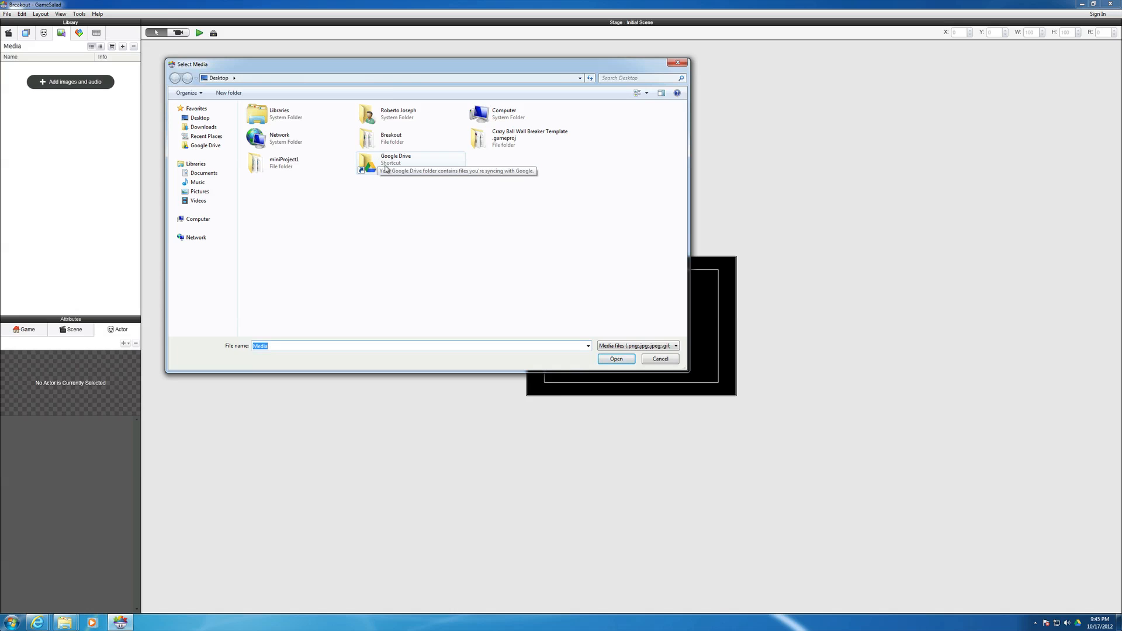
click(381, 166)
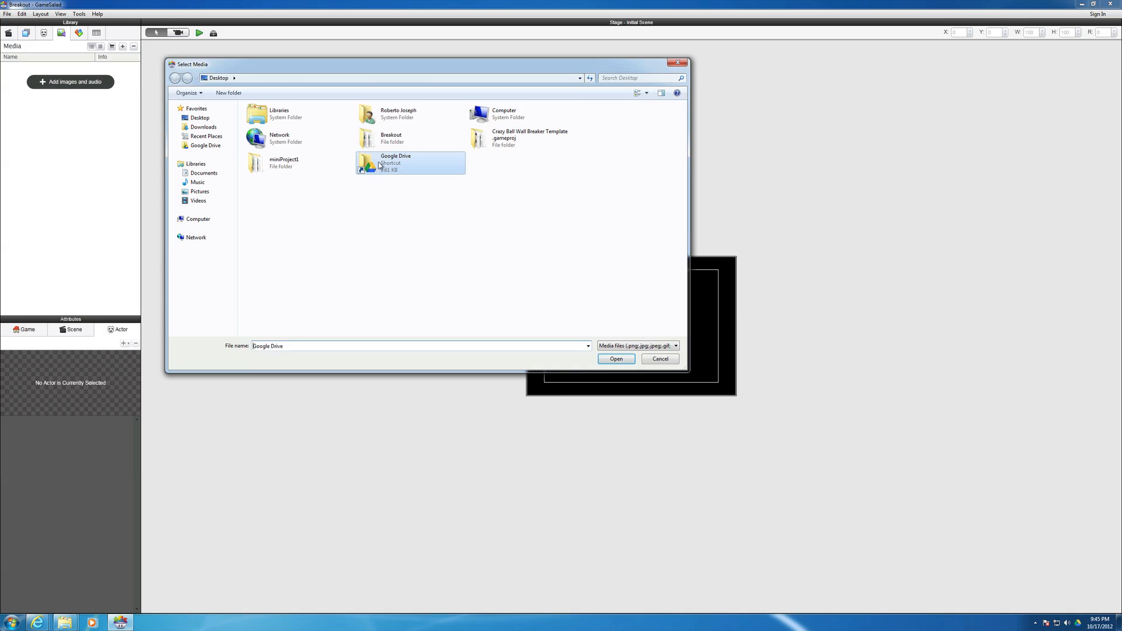
double_click(374, 168)
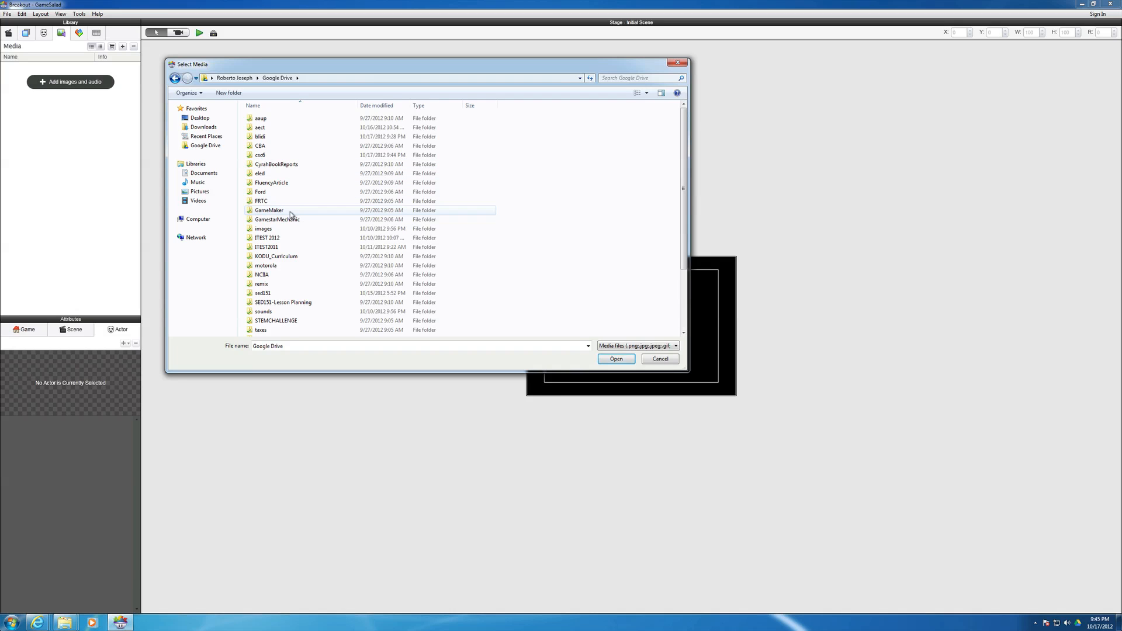
click(260, 156)
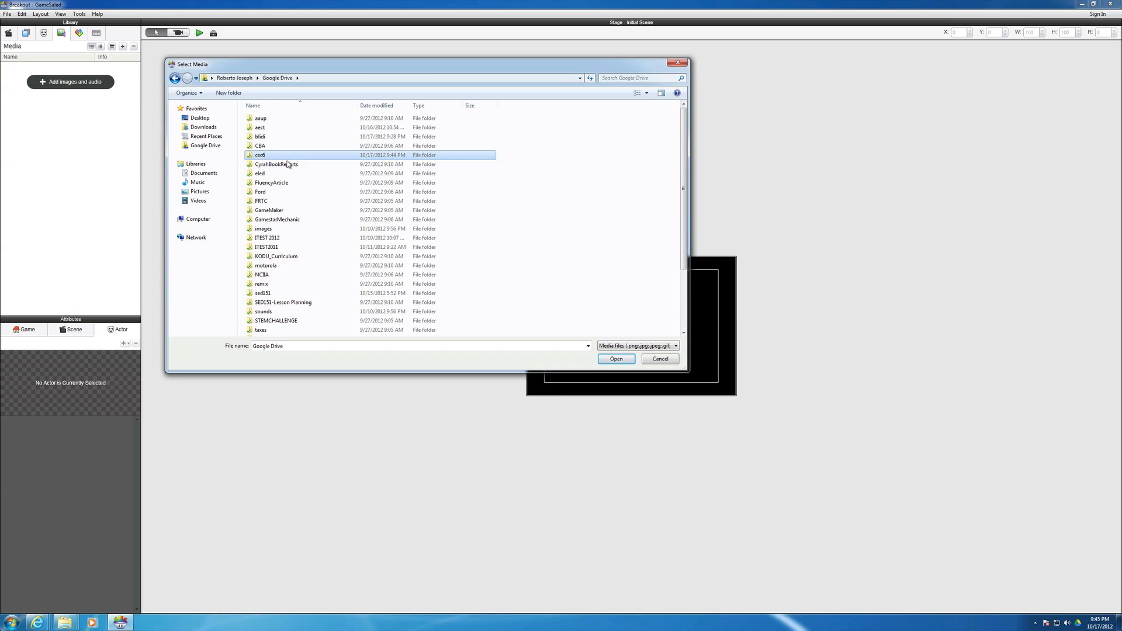
double_click(250, 156)
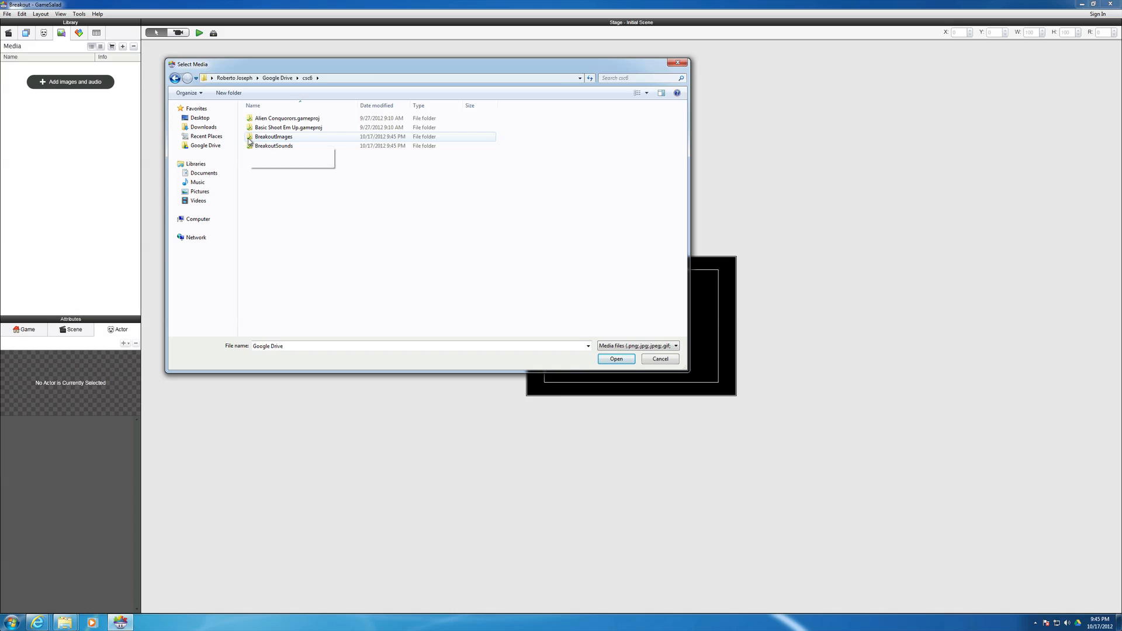
double_click(249, 137)
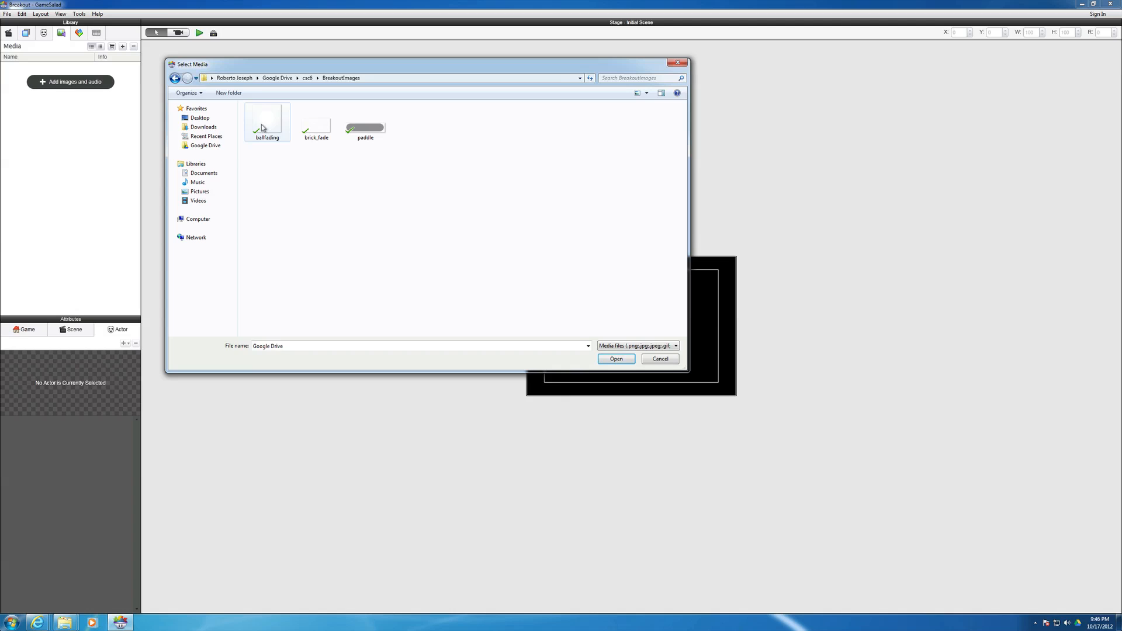
click(262, 124)
shift+click(349, 139)
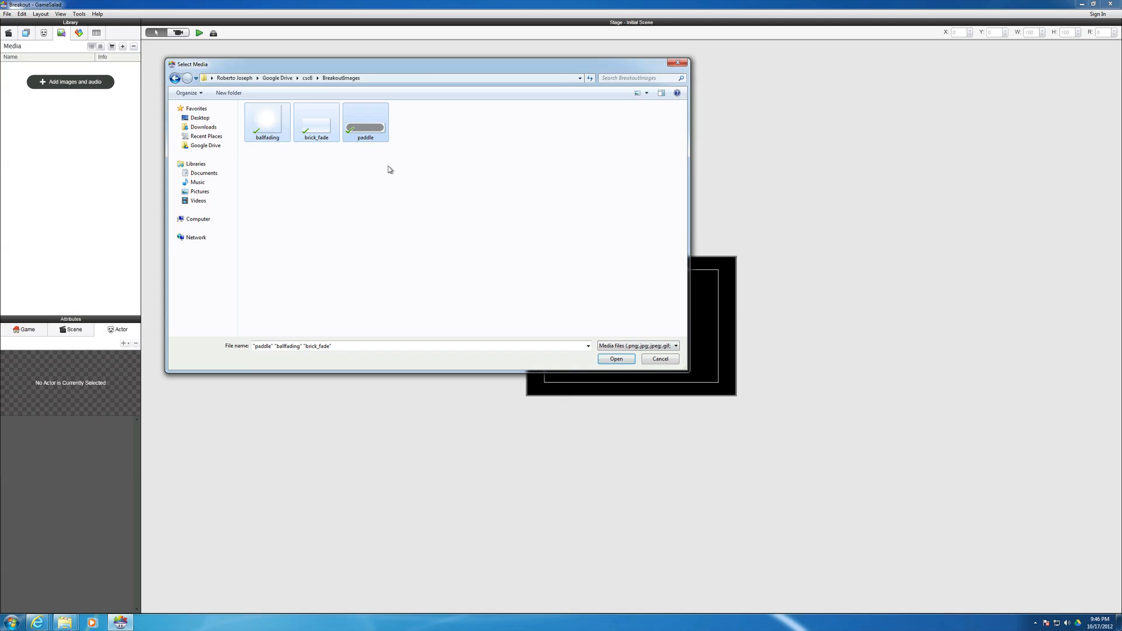
click(608, 359)
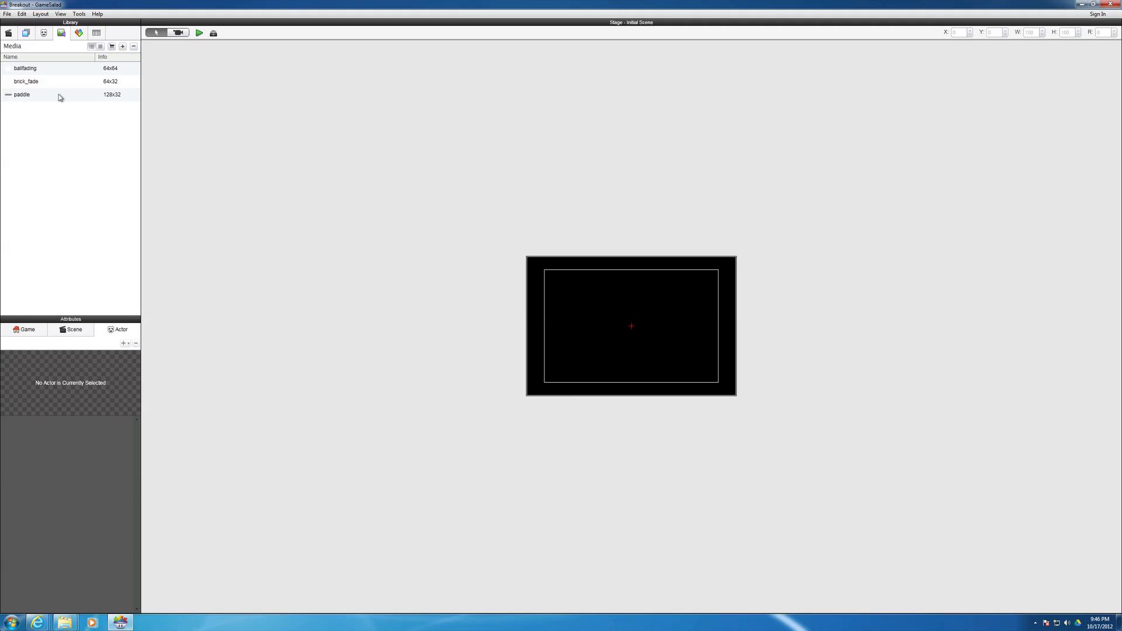
- Import all the Blip, din, hit, hit2 and yik audio files from the BreakoutSounds folder in csc6
click(123, 48)
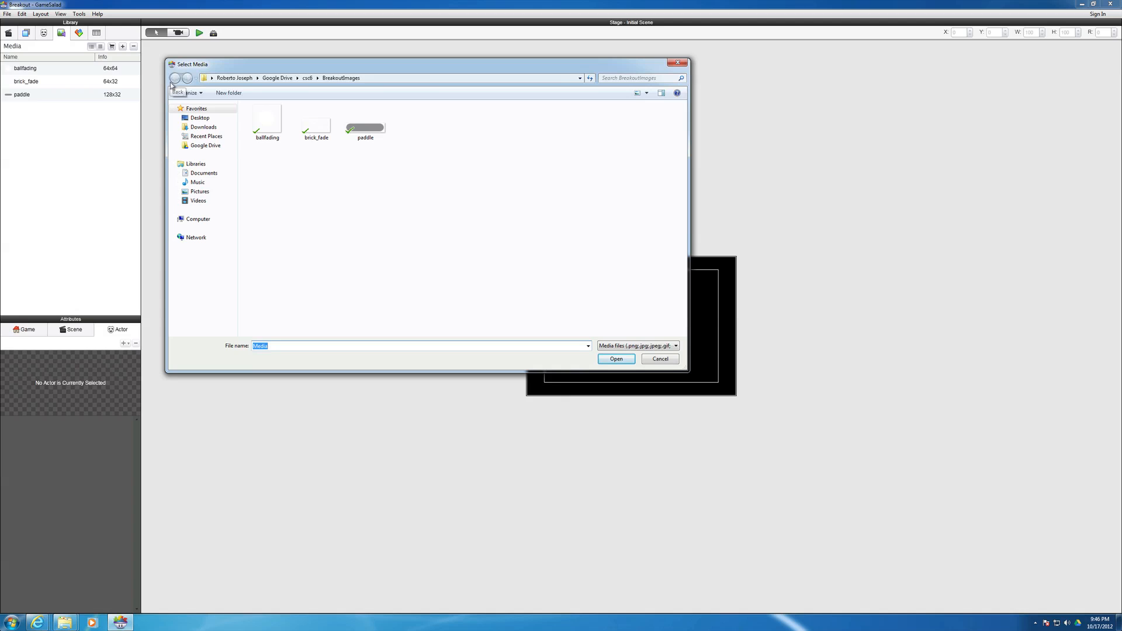
click(308, 78)
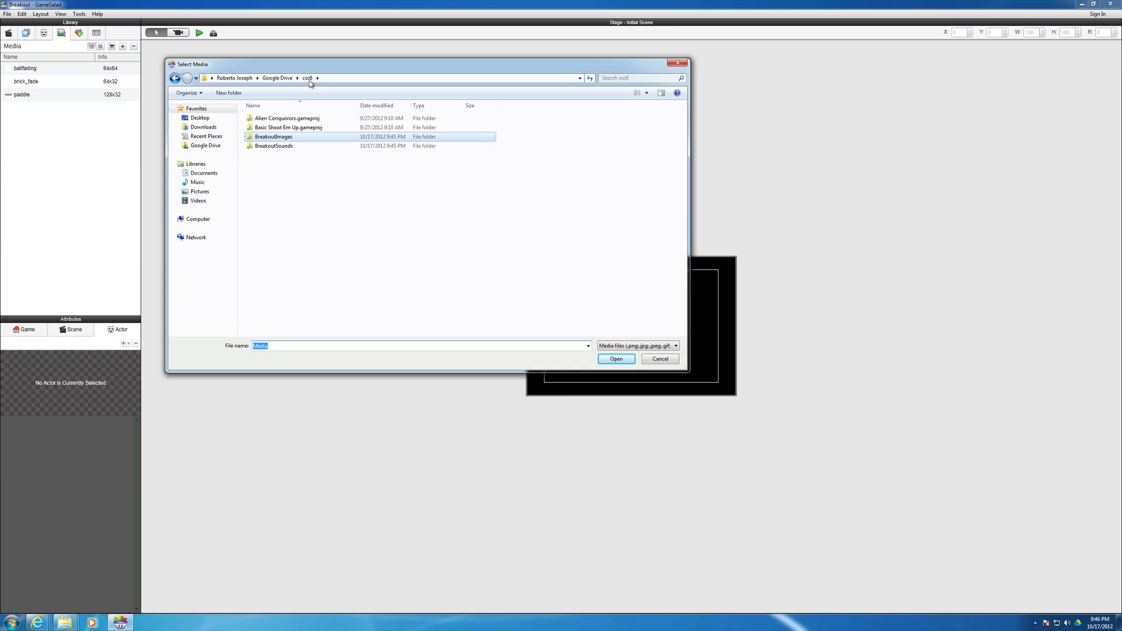
double_click(270, 146)
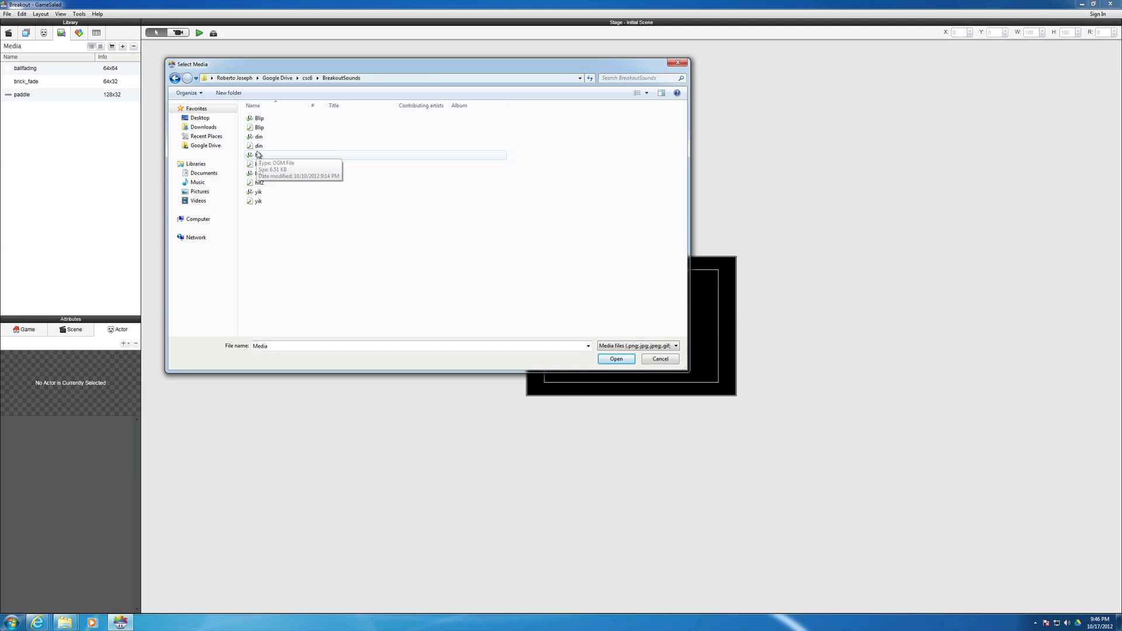
click(259, 119)
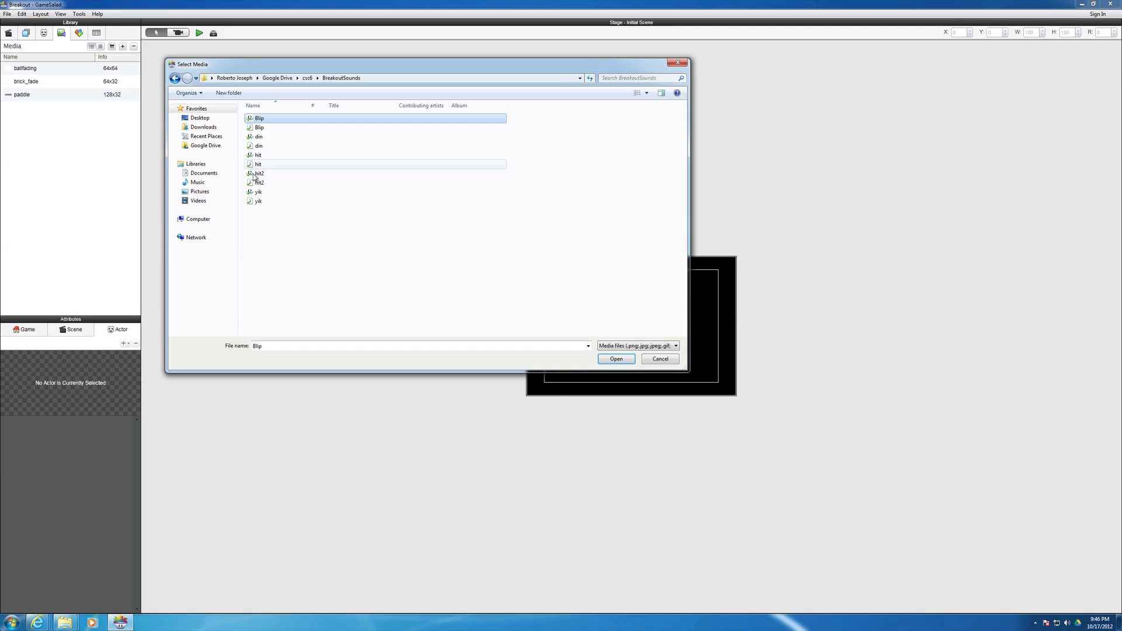
click(254, 200)
click(254, 120)
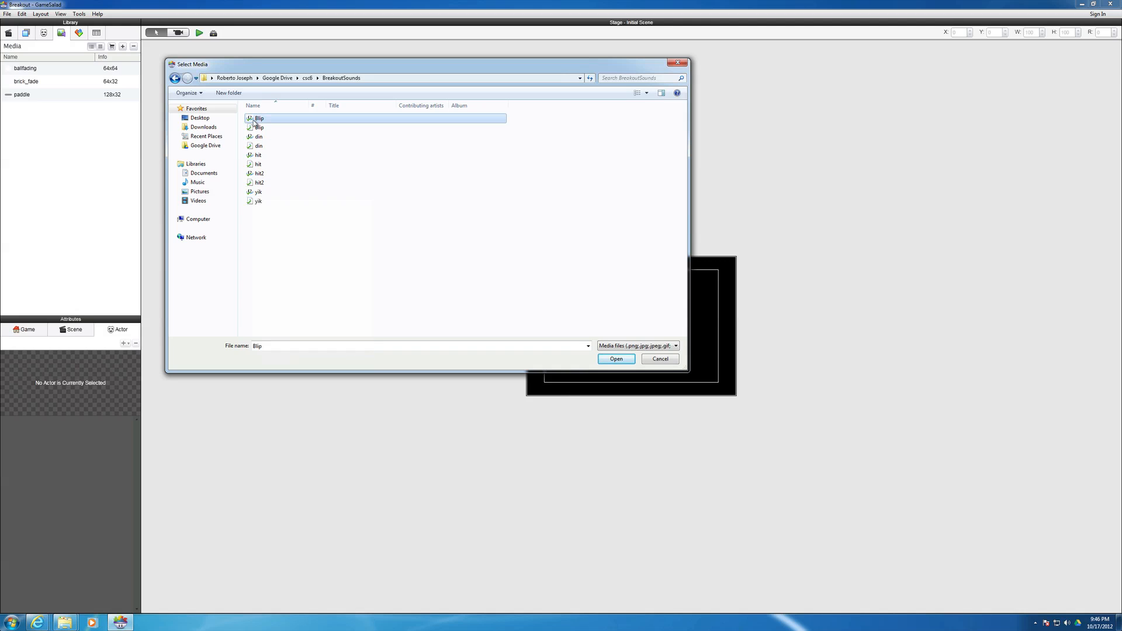
shift+click(259, 201)
click(615, 360)
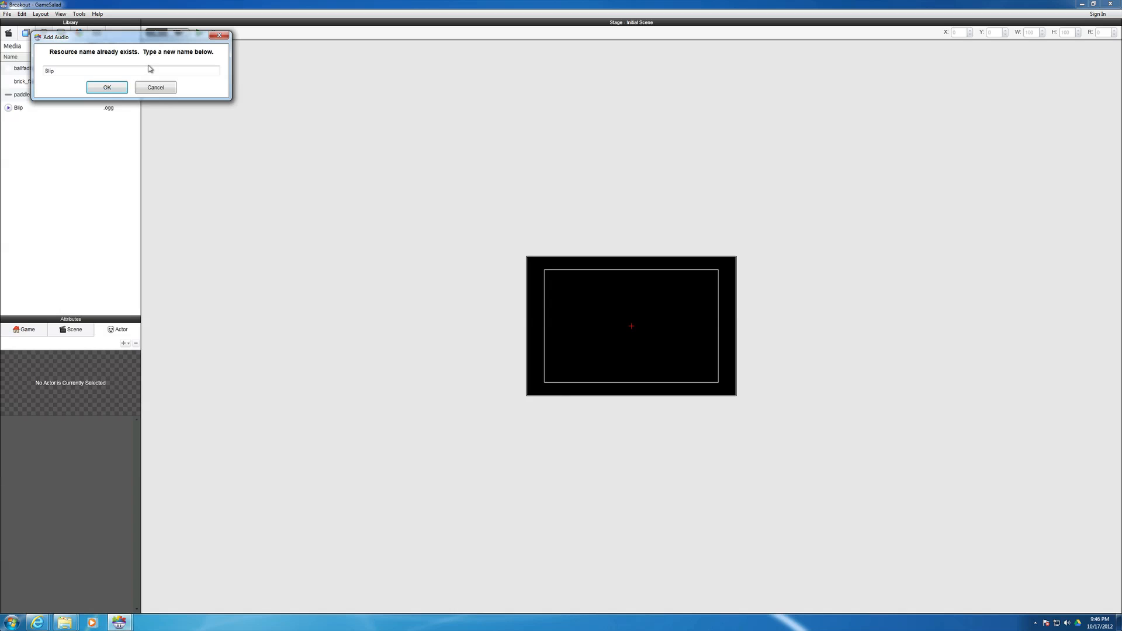
- Skip adding the duplicate copies of the Blip, din, hit, hit2 and yik sounds instead of renaming them
click(154, 87)
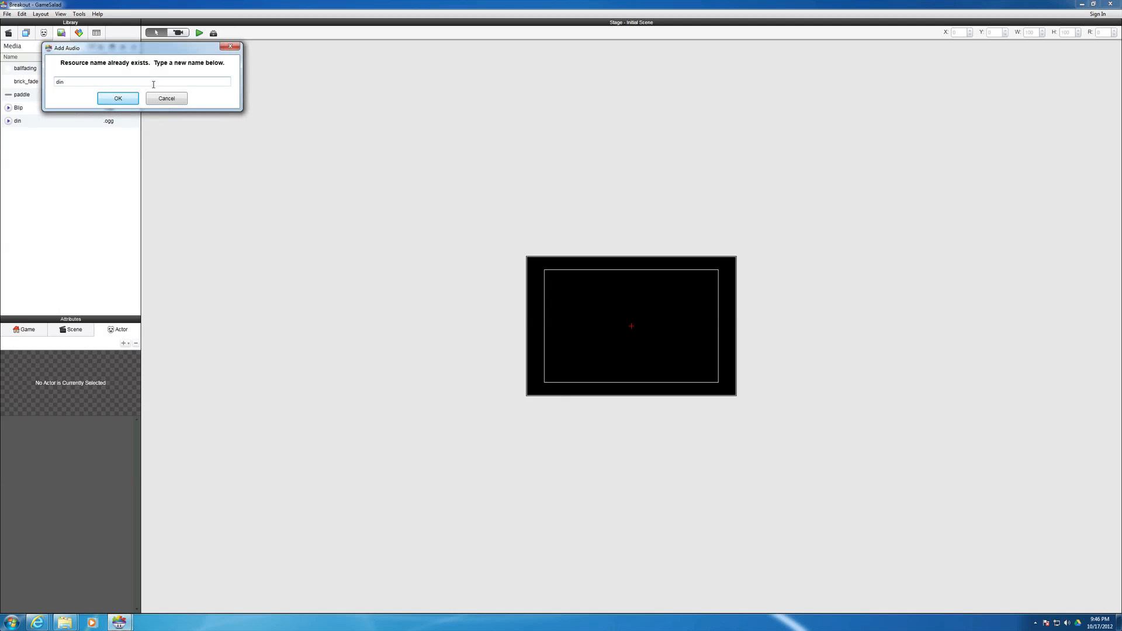
click(158, 100)
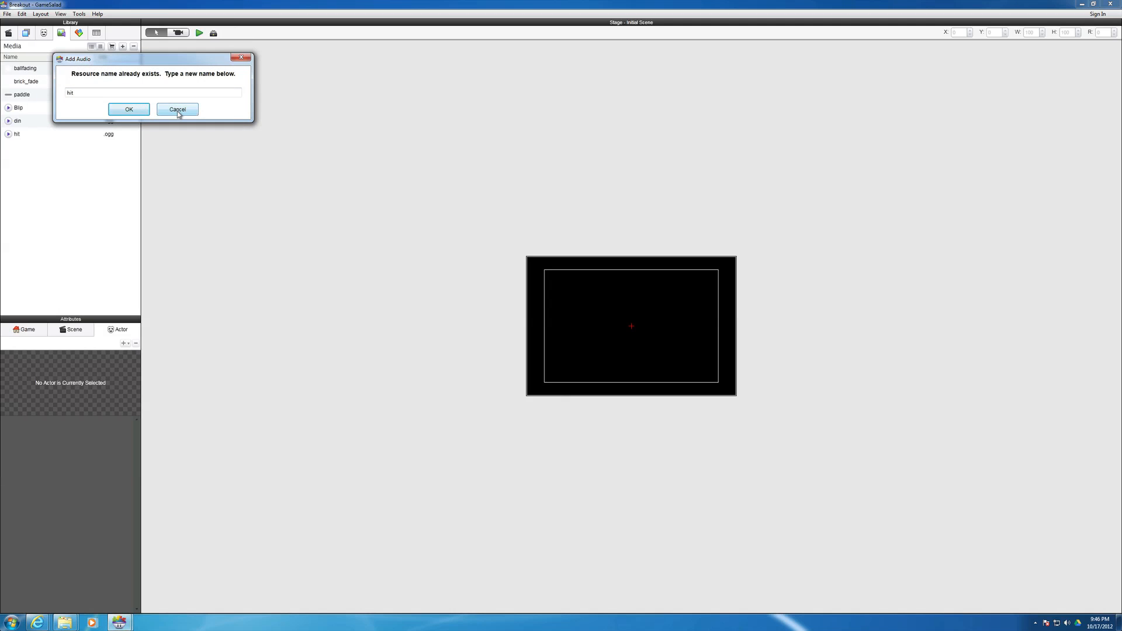
click(177, 110)
click(192, 123)
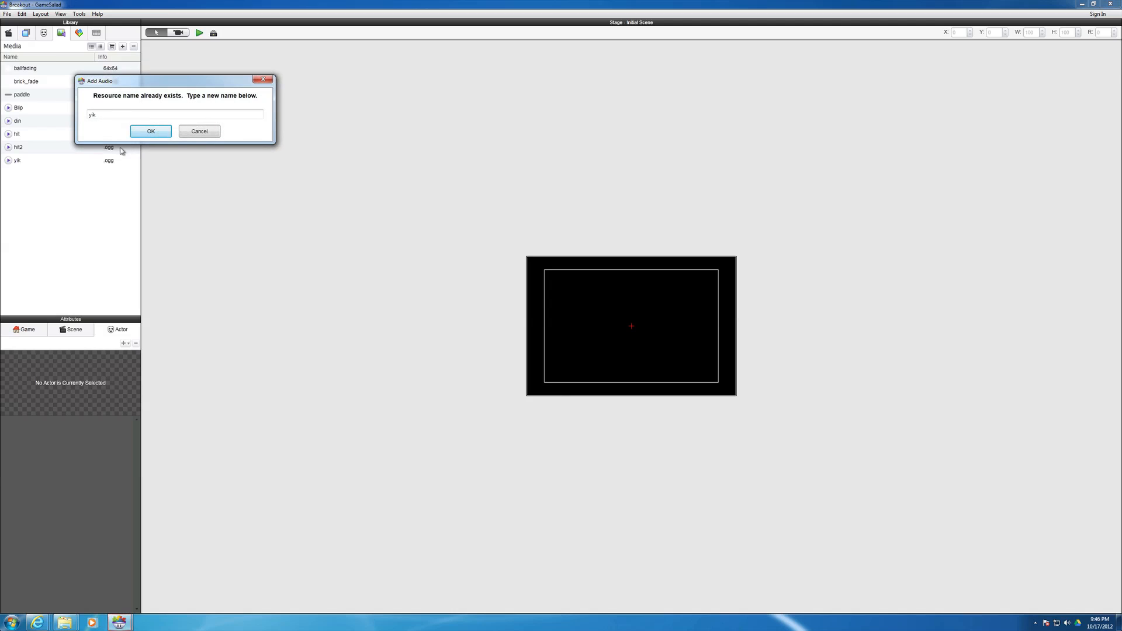
click(188, 134)
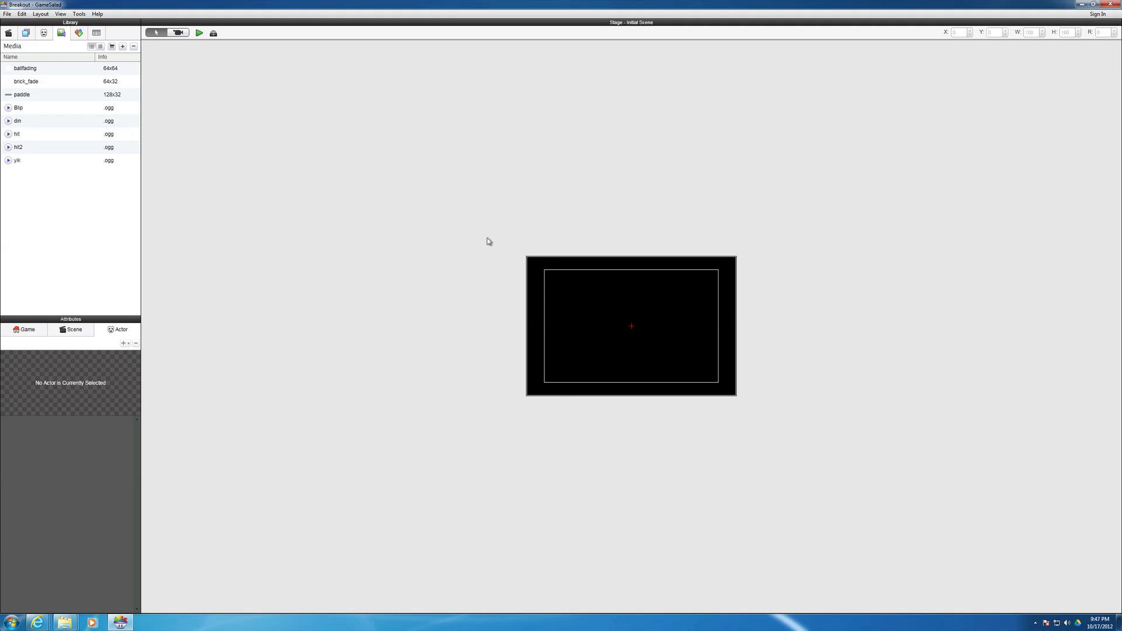
- Place the ballfading image on the stage at about X 206, Y 137, and brick_fade near the upper-left corner at about X 74, Y 272
click(30, 72)
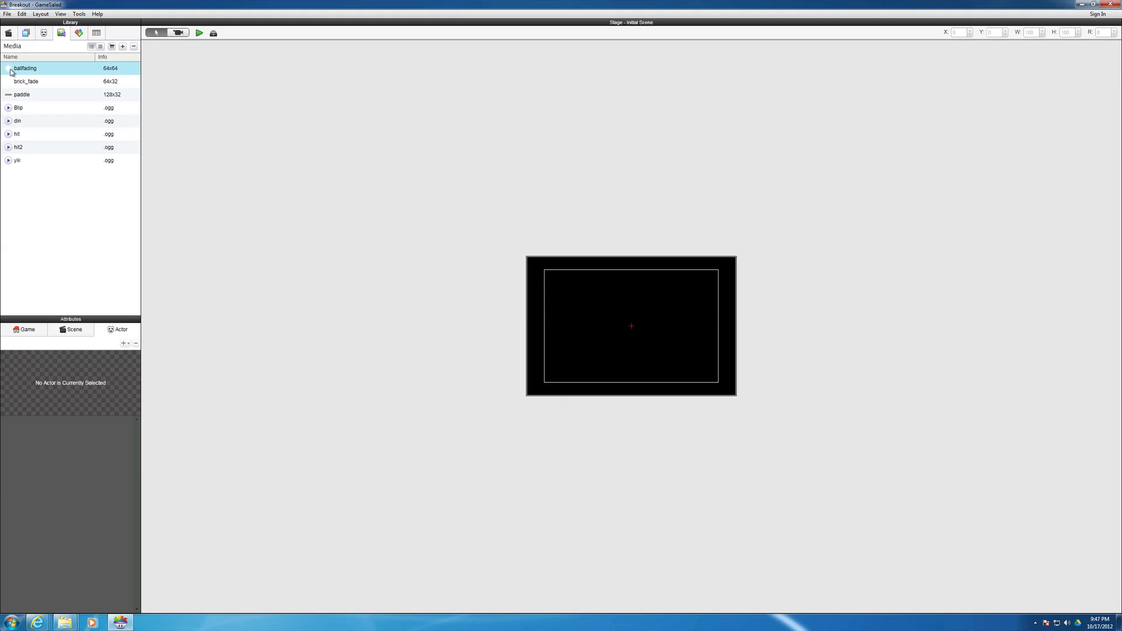
drag(11, 70, 612, 317)
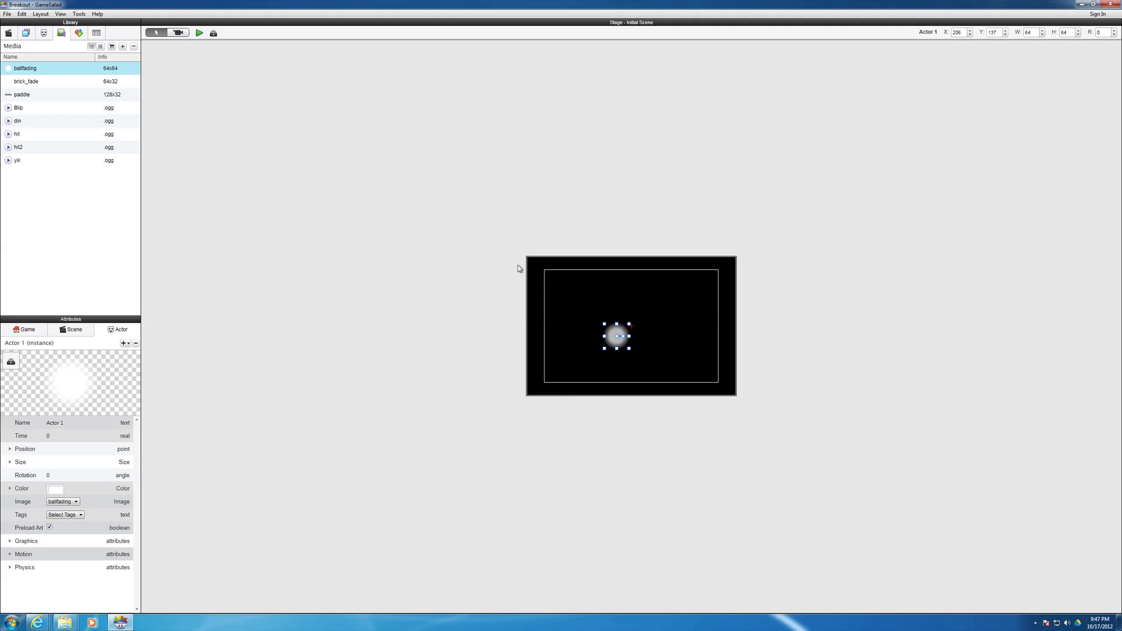
drag(19, 85, 552, 280)
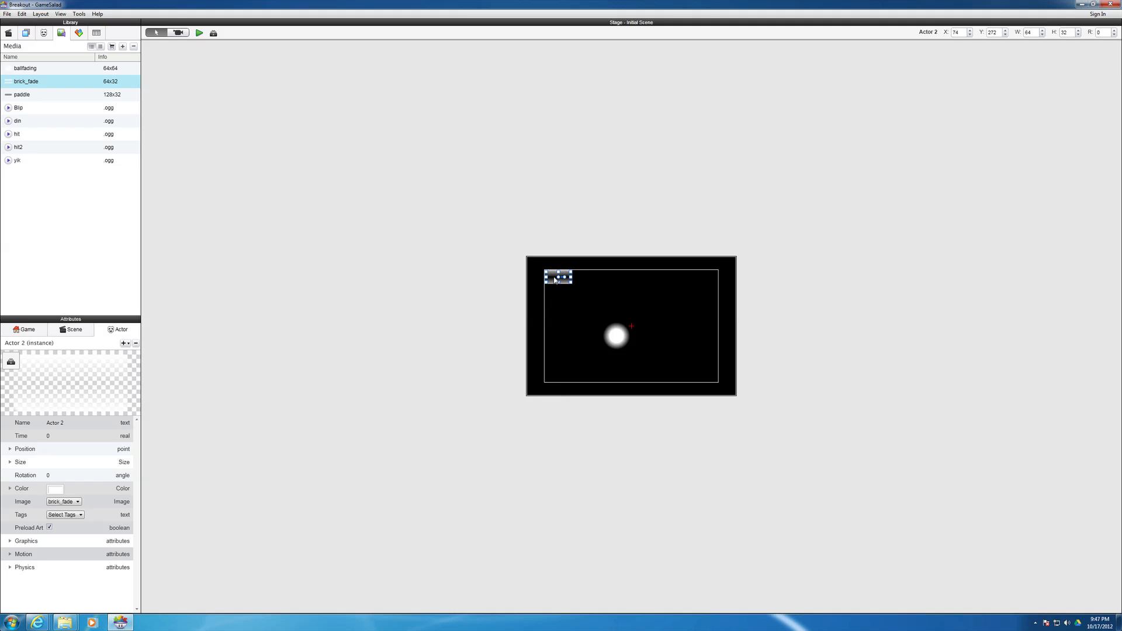
- Place the paddle image at the stage's lower edge at about X 248, Y 21, and move the ball to about X 180, Y 172
click(24, 97)
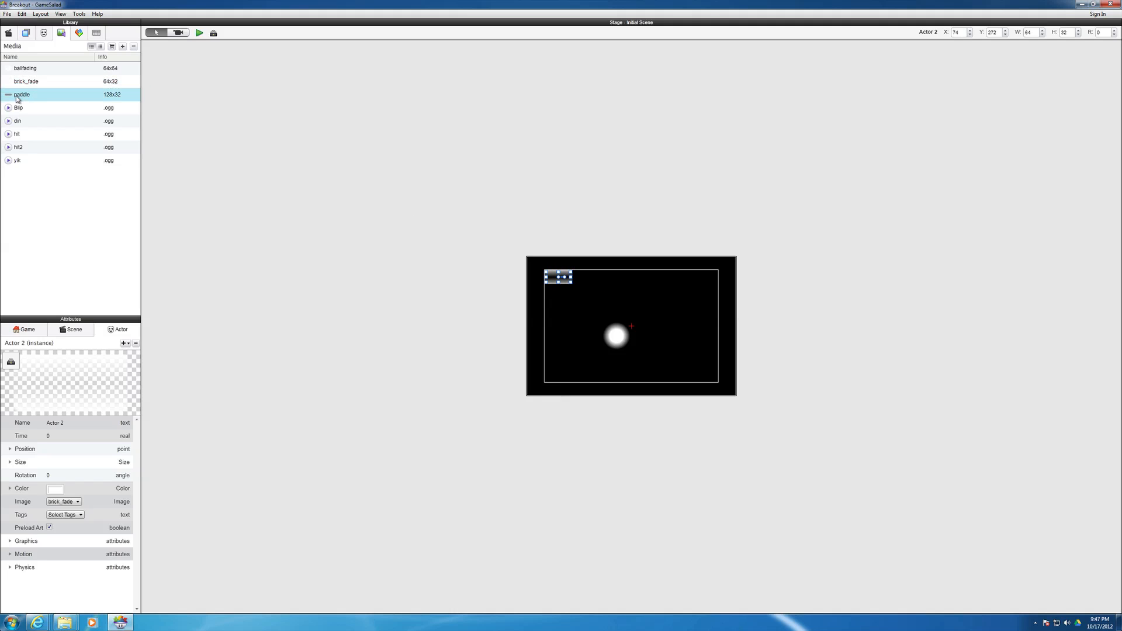
drag(14, 98, 641, 393)
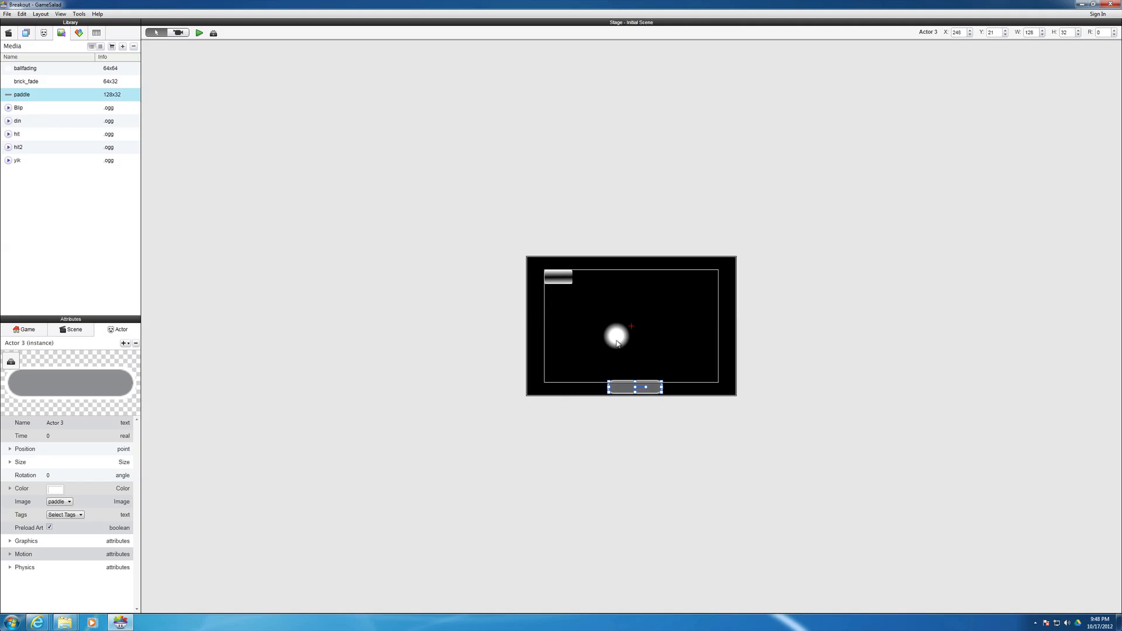
click(619, 345)
mouse_move(615, 341)
mouse_down()
mouse_move(614, 327)
mouse_move(603, 327)
mouse_up()
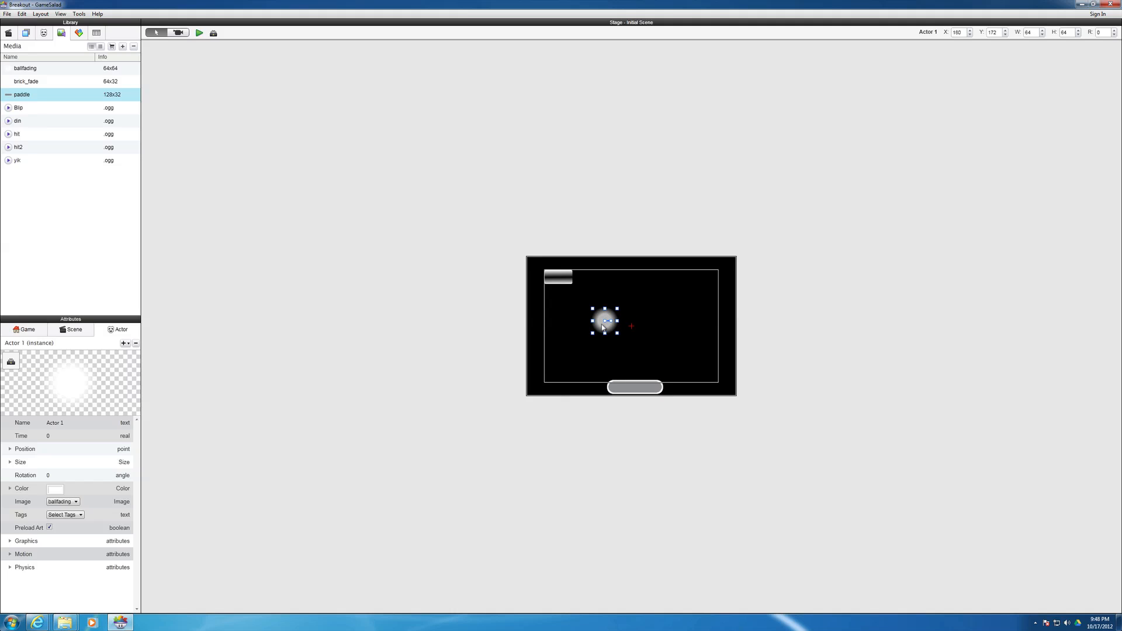
- Rename the paddle's actor, Actor 3, as Player Paddle in the actor library
click(596, 364)
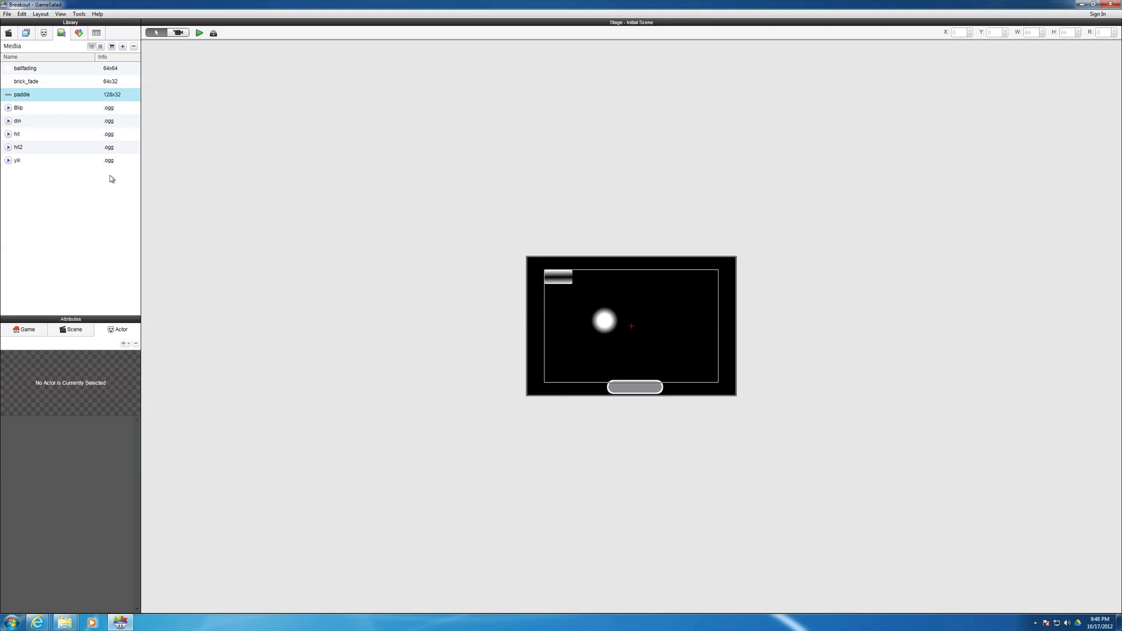
click(46, 35)
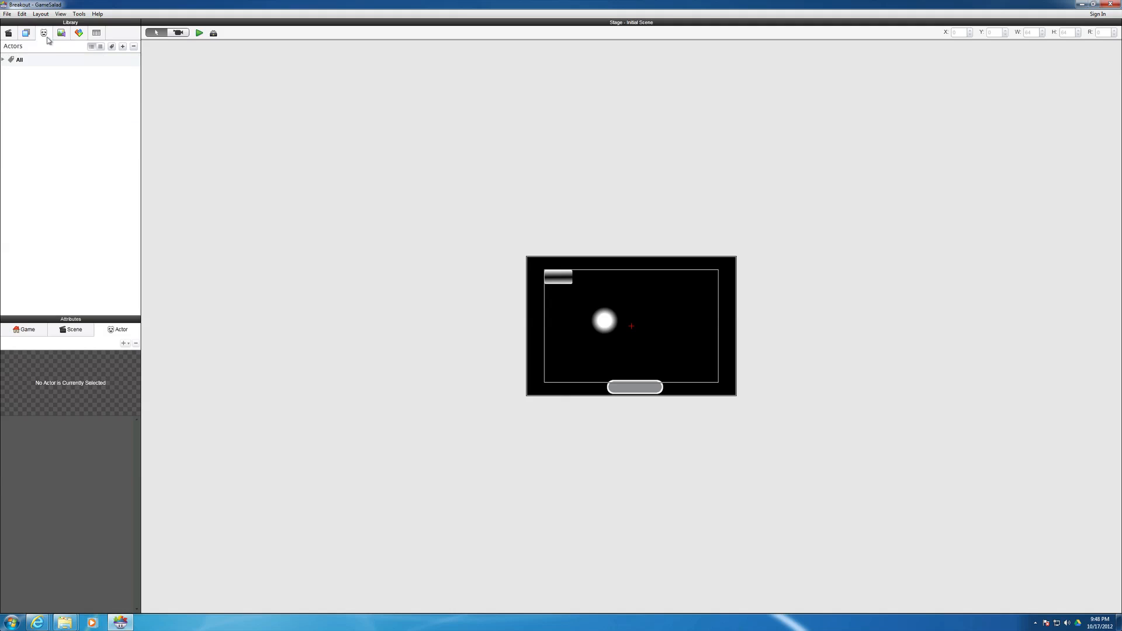
click(4, 60)
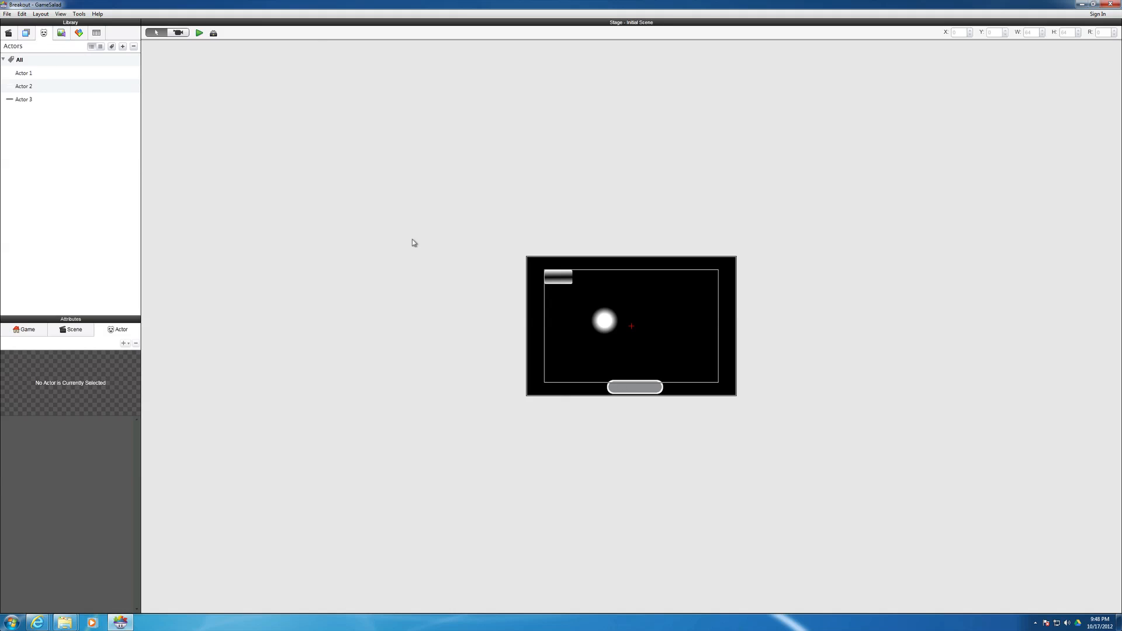
click(29, 103)
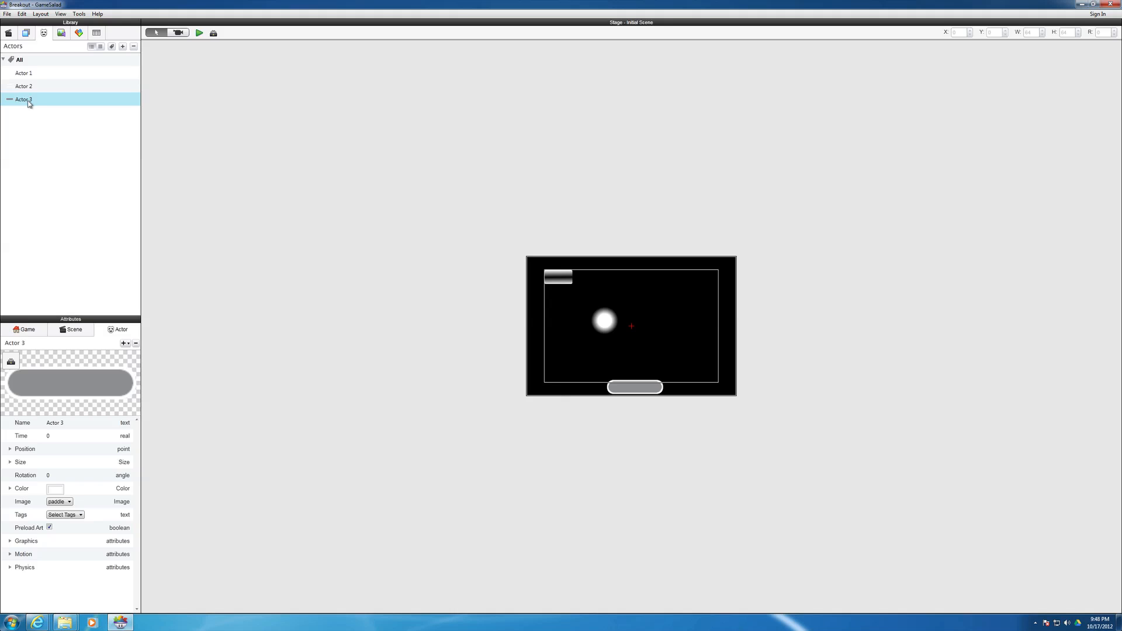
click(32, 100)
drag(34, 99, 16, 102)
text(Player Paddle)
key(Return)
- Rename the brick's actor, Actor 2, as Brick and the ball's actor, Actor 1, as ball
click(24, 89)
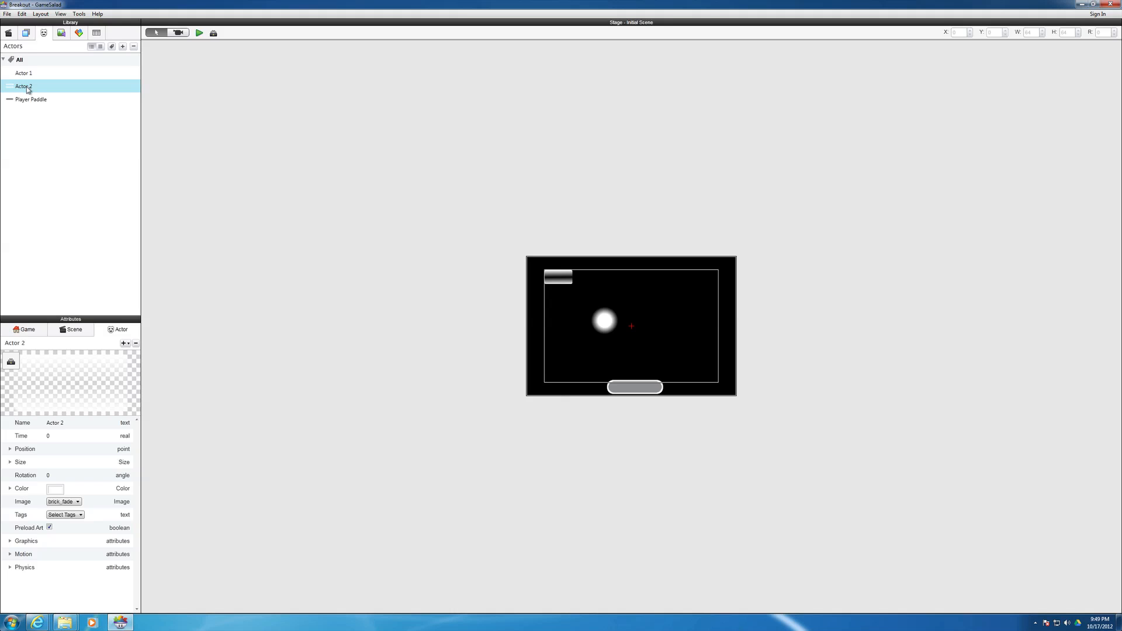
click(26, 89)
text(Brick)
key(Return)
click(25, 76)
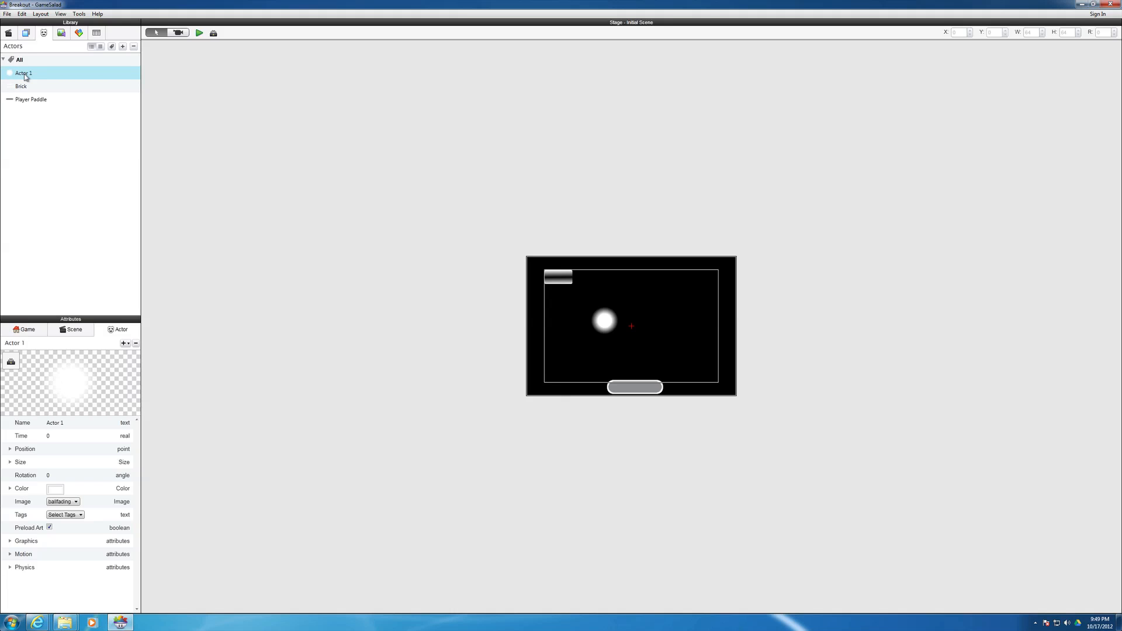
click(26, 76)
text(ball)
key(Return)
- Create a new actor tag named Bouceable objects
click(111, 49)
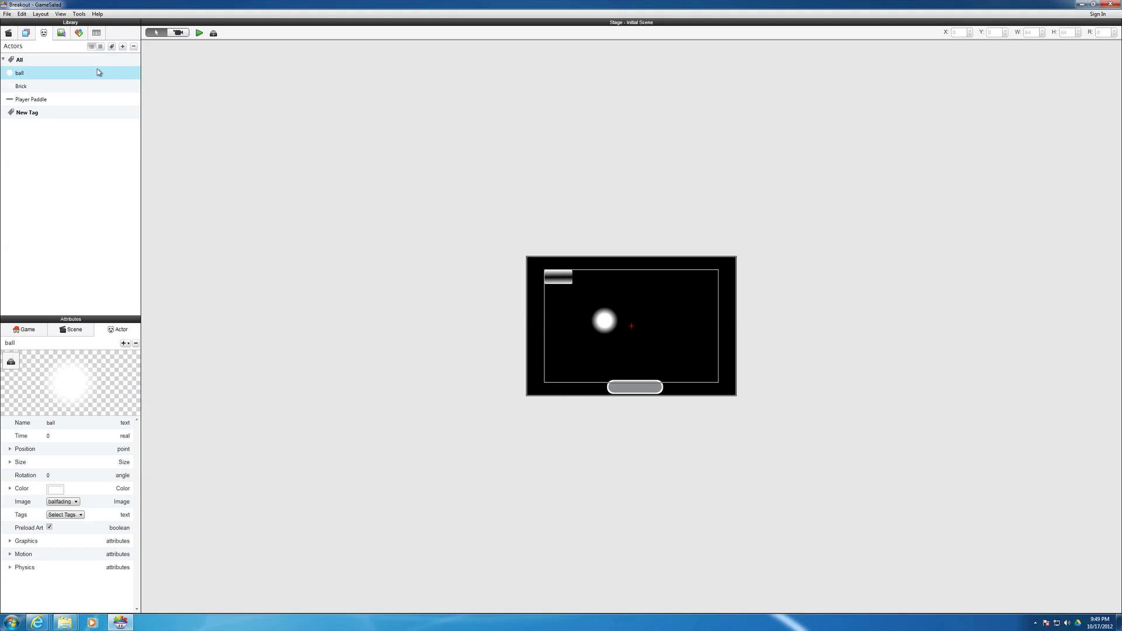
double_click(32, 117)
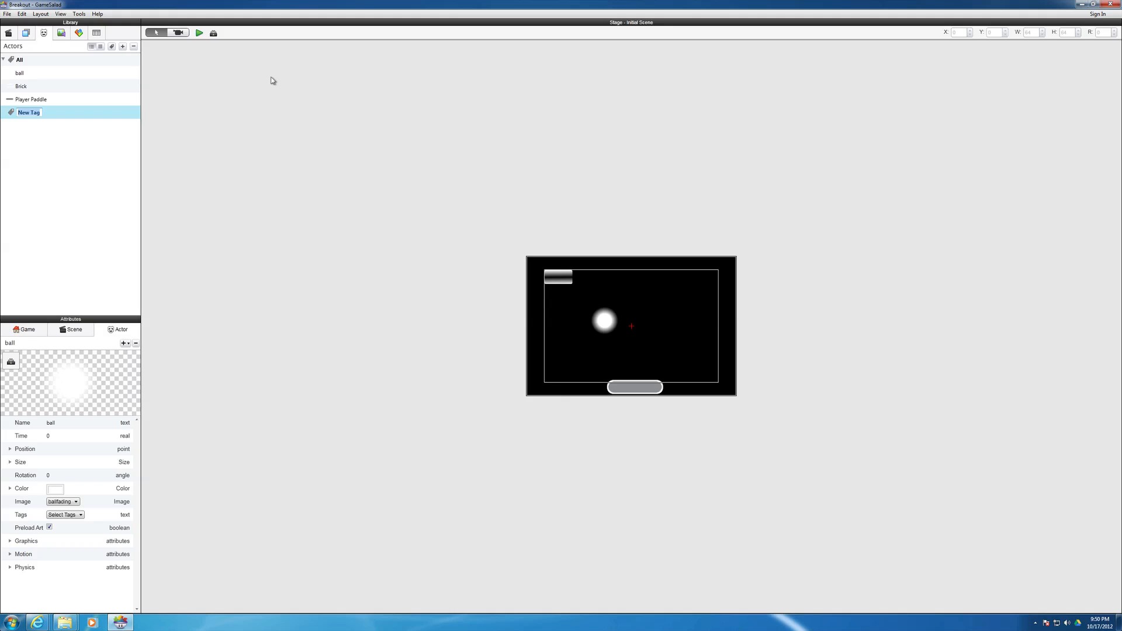
text(Bouceable)
text(objects)
key(Return)
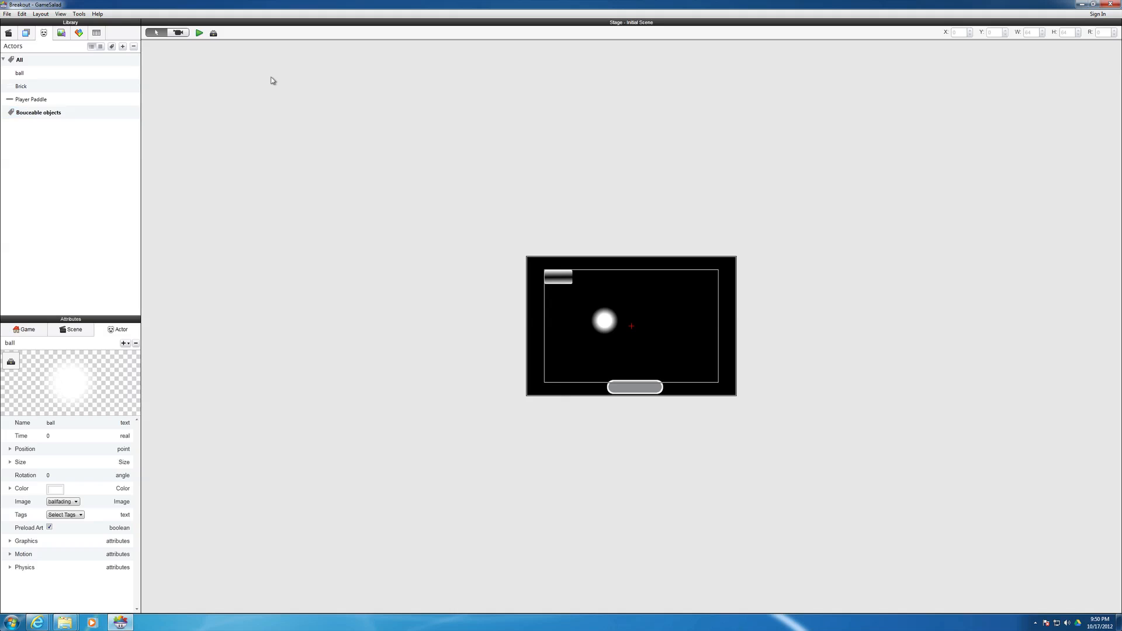
- Add a second actor tag named Destroyable objects
click(112, 46)
click(30, 126)
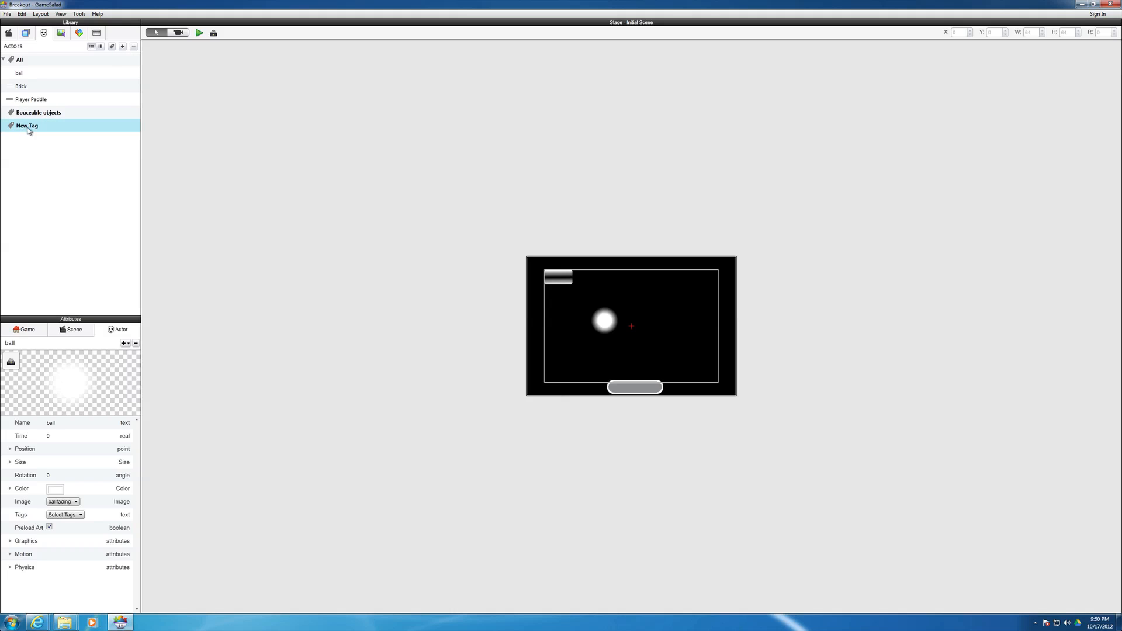
click(38, 128)
text(Destroyable objects)
key(Return)
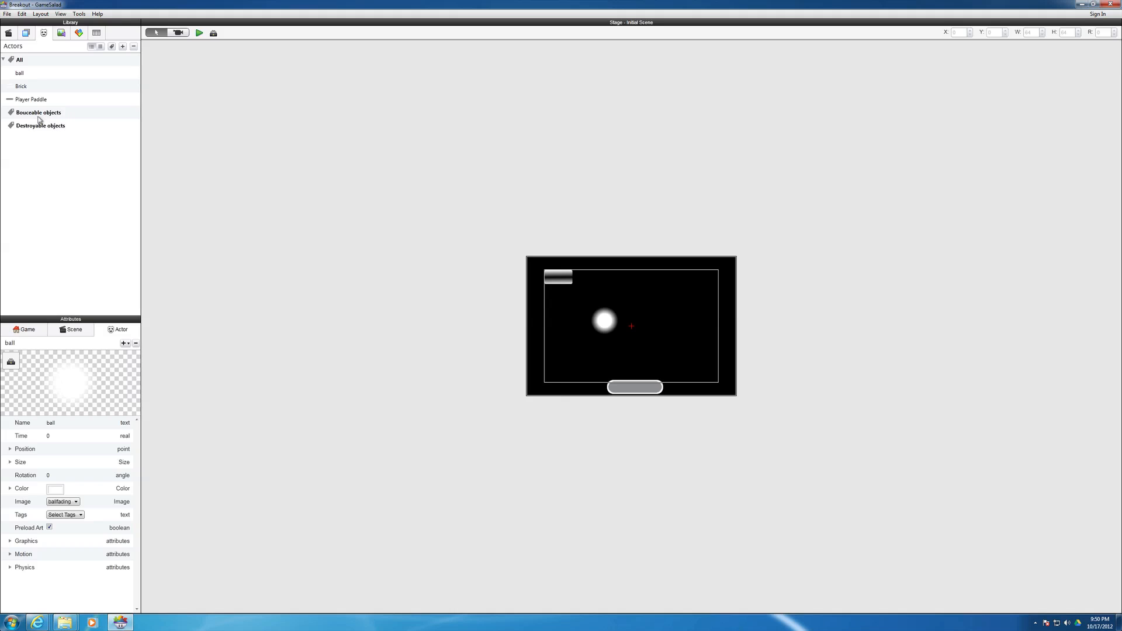
- Assign the Player Paddle actor to the Bouceable objects tag and collapse that tag's list
click(11, 101)
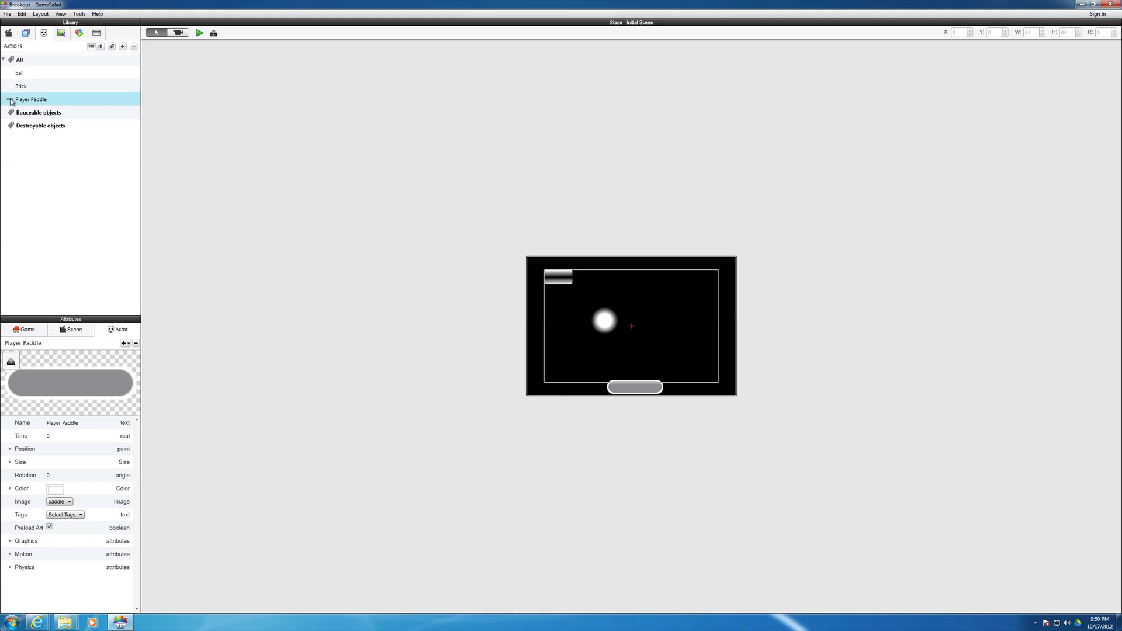
drag(10, 102, 23, 117)
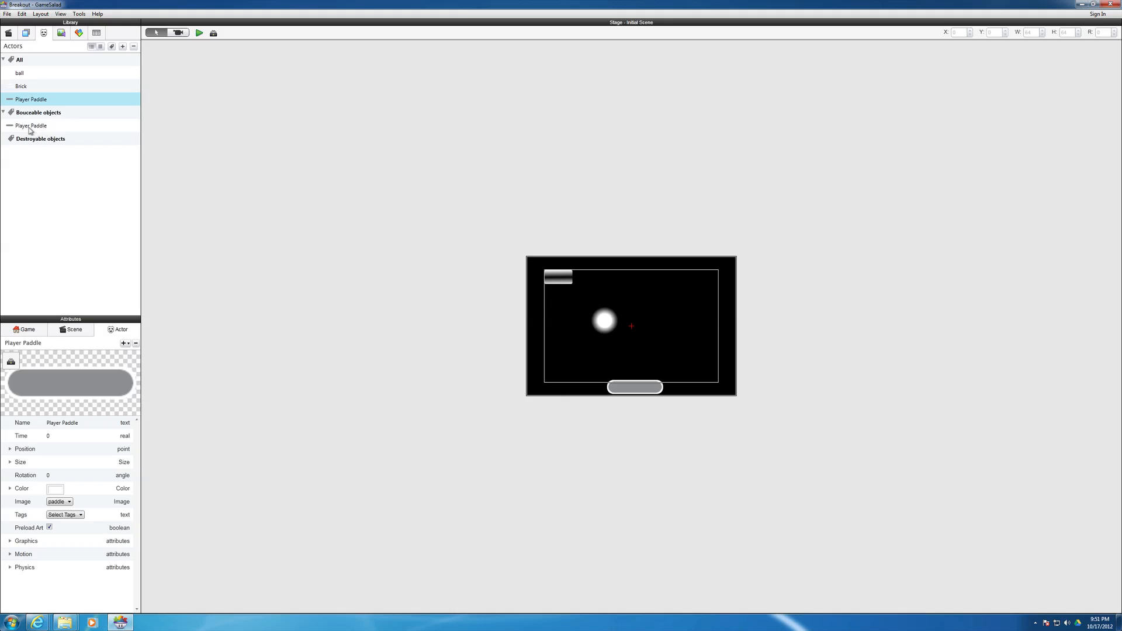
click(4, 112)
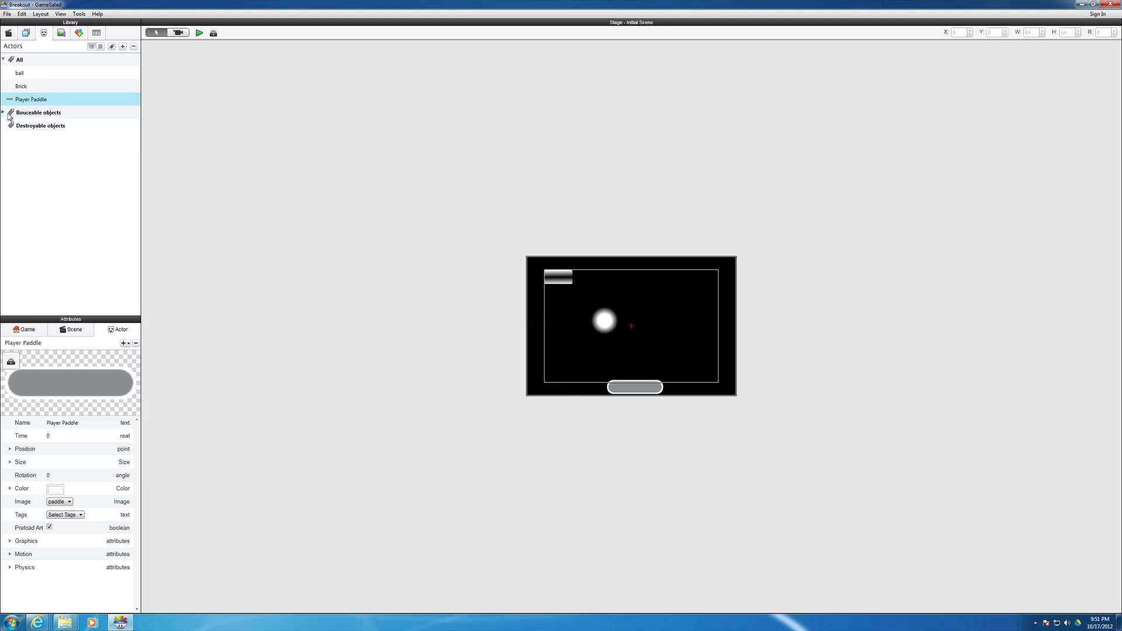
- Create a new actor without an image and name it Walls
click(123, 48)
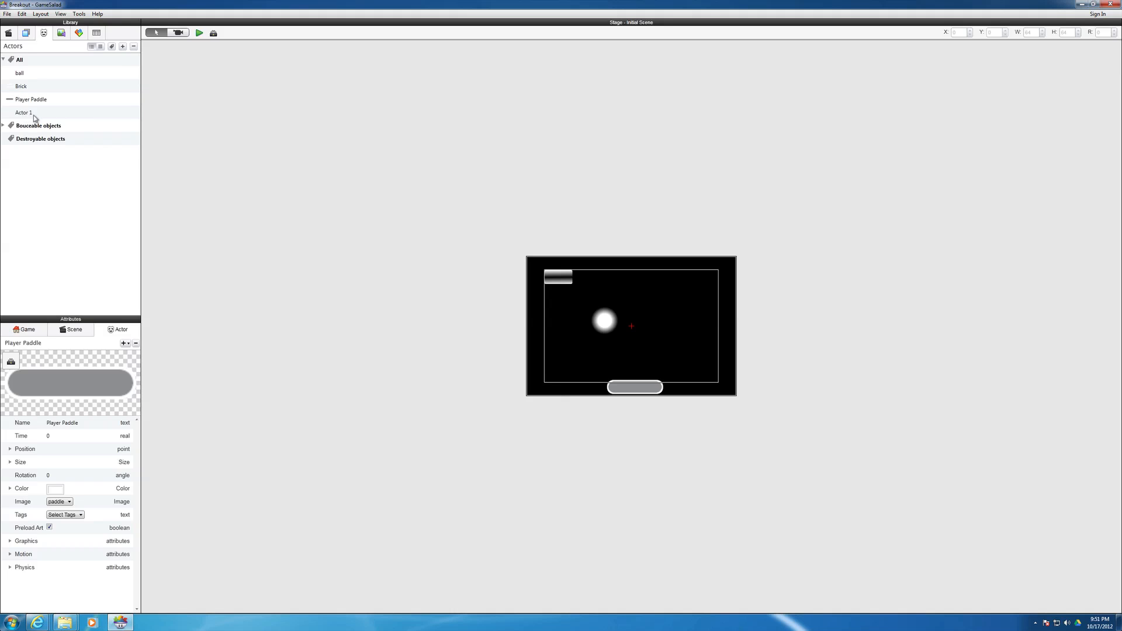
click(31, 115)
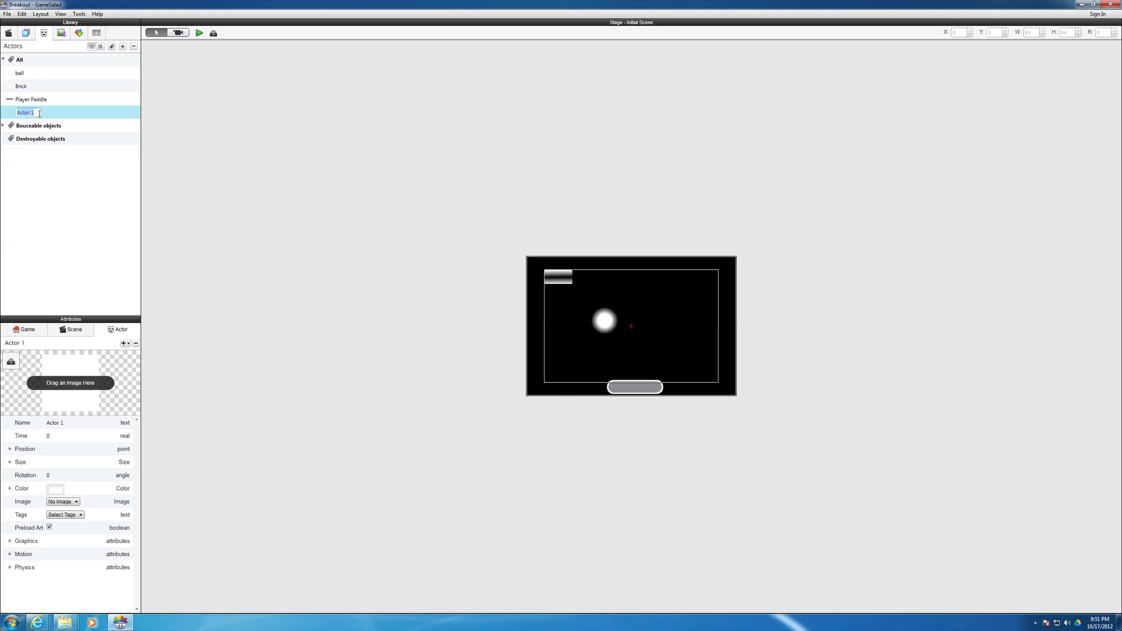
text(Walls)
key(Return)
- Place a Walls actor against the outside of the stage's left edge at about X -60, and stretch it to about 375 high
drag(21, 115, 486, 253)
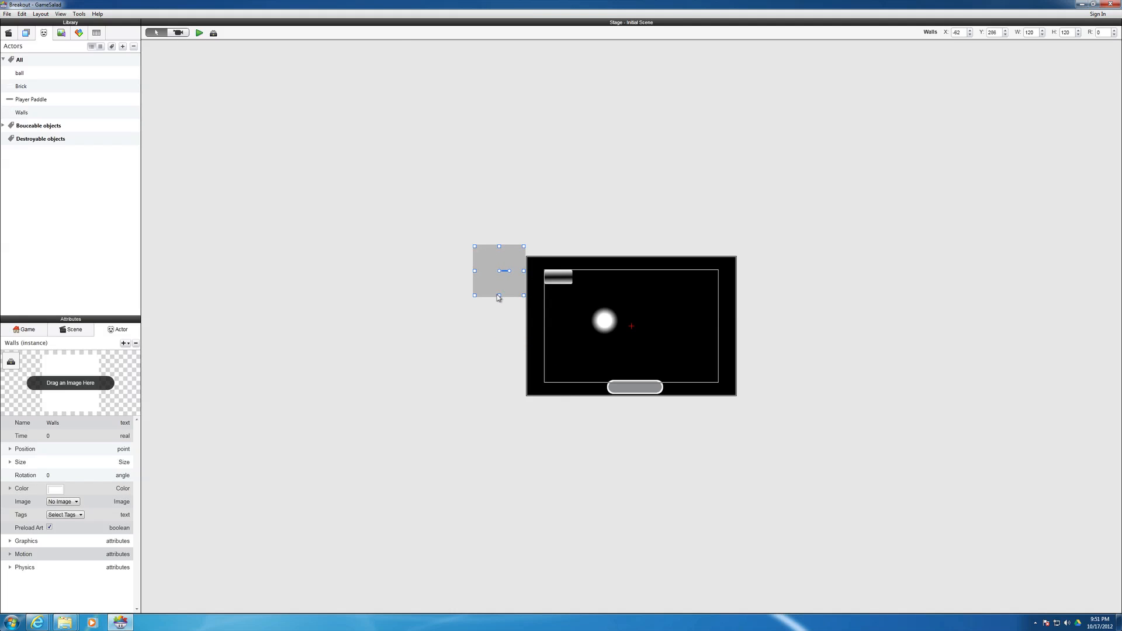
drag(498, 296, 509, 408)
drag(506, 367, 507, 369)
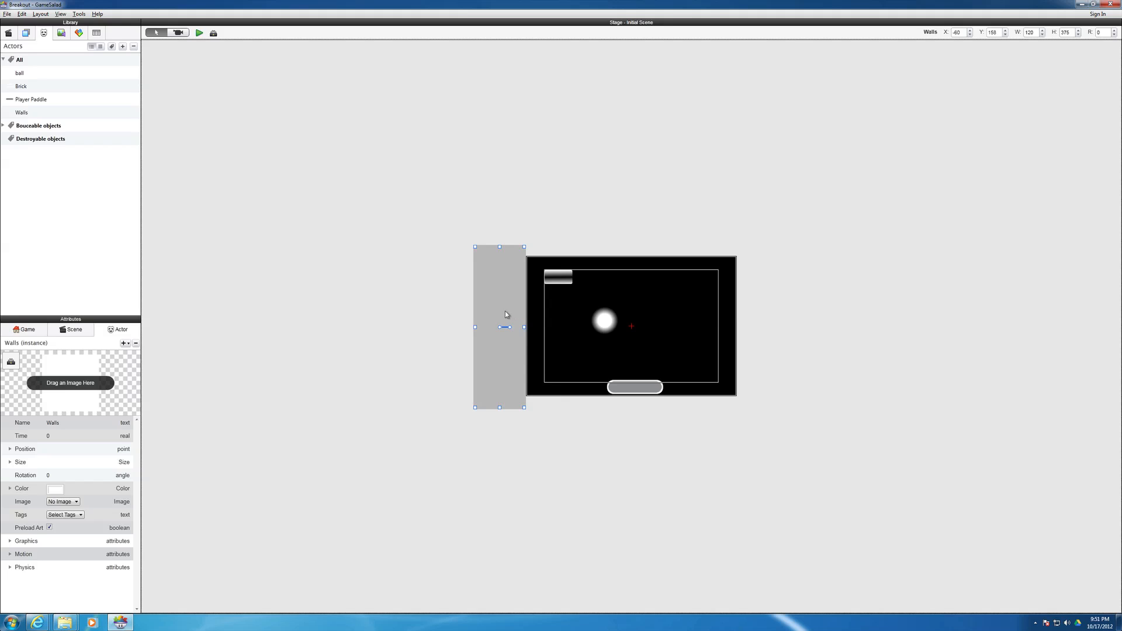
- Copy the wall to the outside of the stage's right edge at about X 540, Y 163
alt+drag(504, 311, 760, 303)
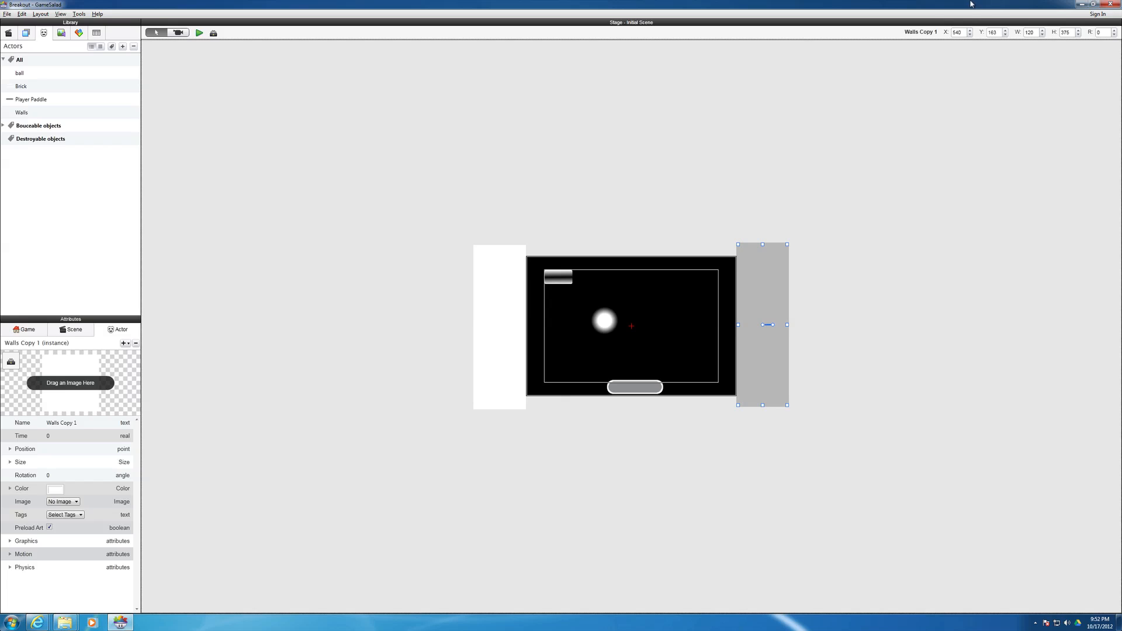
mouse_move(919, 3)
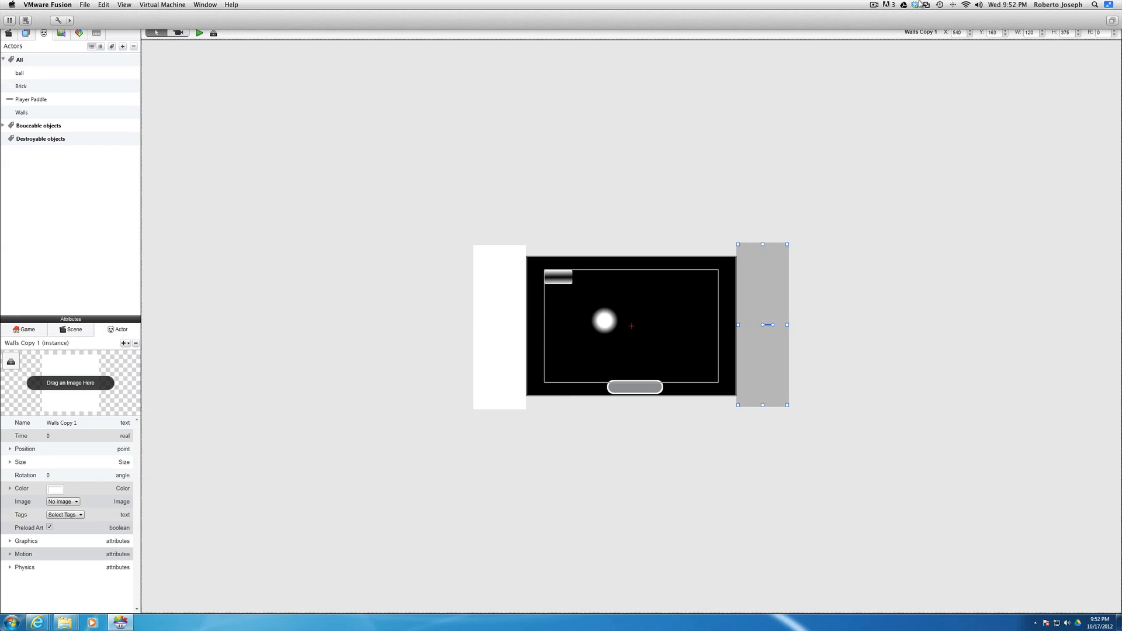